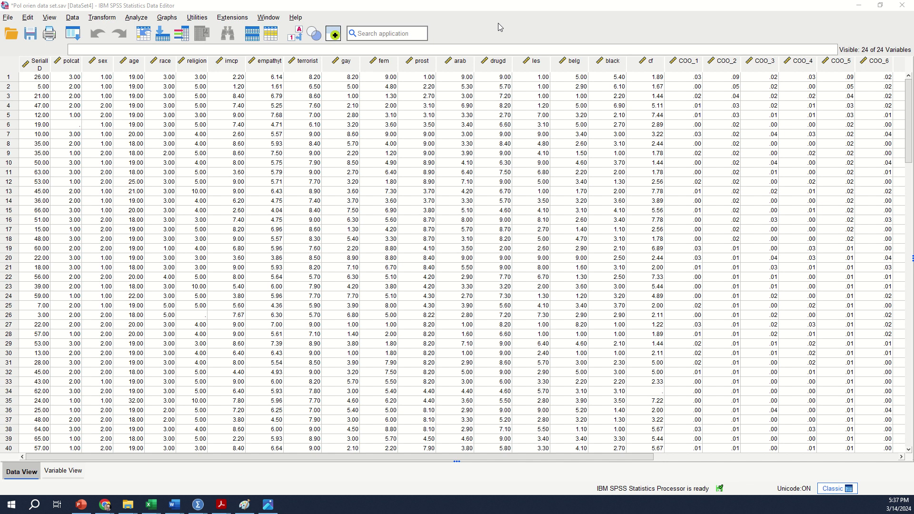
# Start a repeated-measures general linear model and name the within-subject factor SocialGroup
pyautogui.click(147, 23)
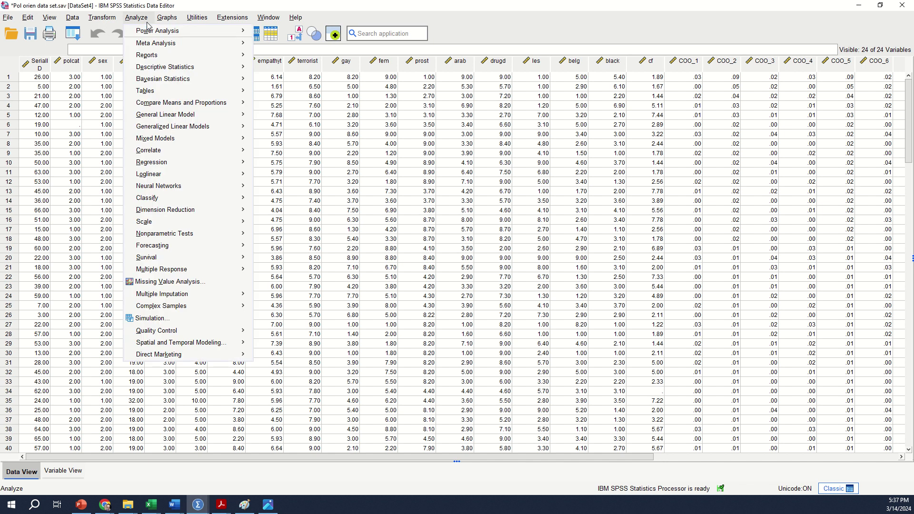
pyautogui.moveTo(174, 120)
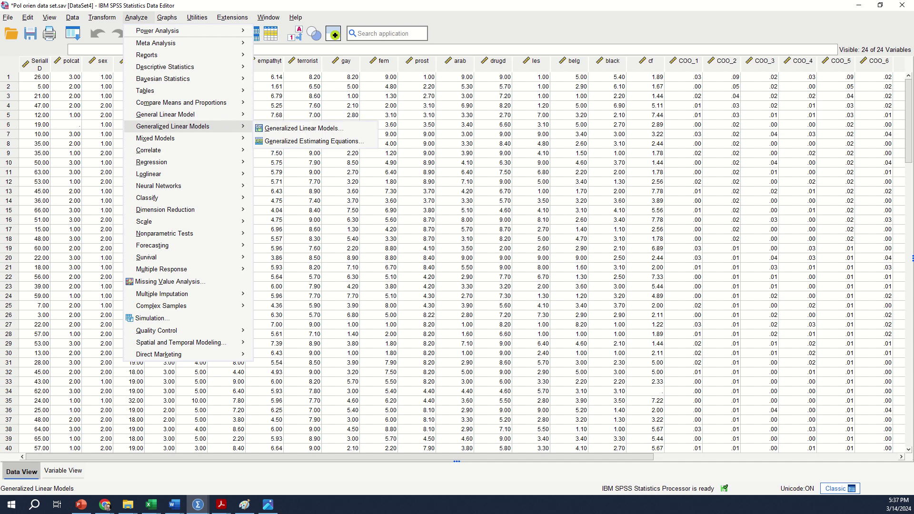
pyautogui.click(136, 19)
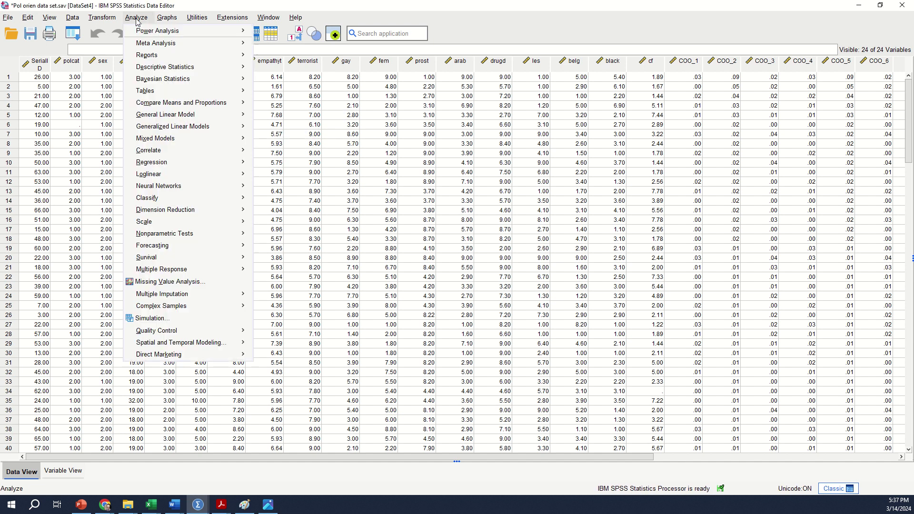
pyautogui.moveTo(190, 114)
pyautogui.click(290, 142)
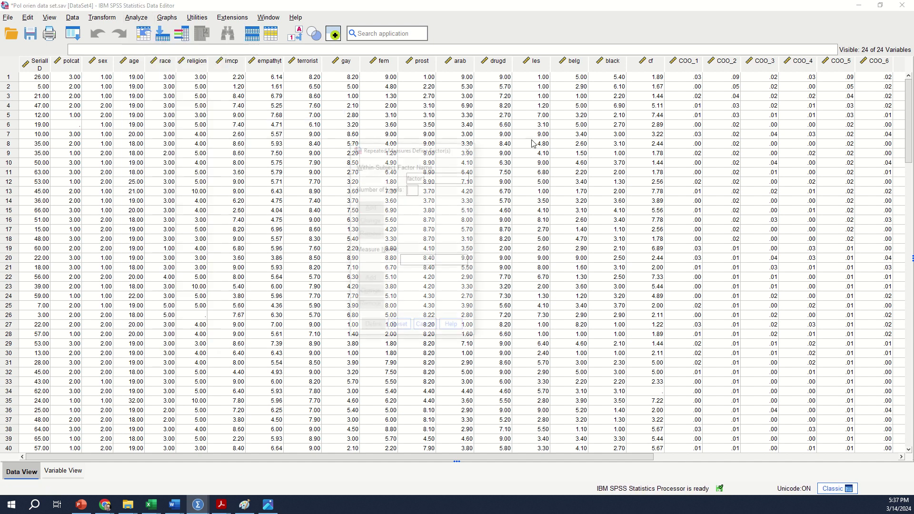
pyautogui.doubleClick(433, 179)
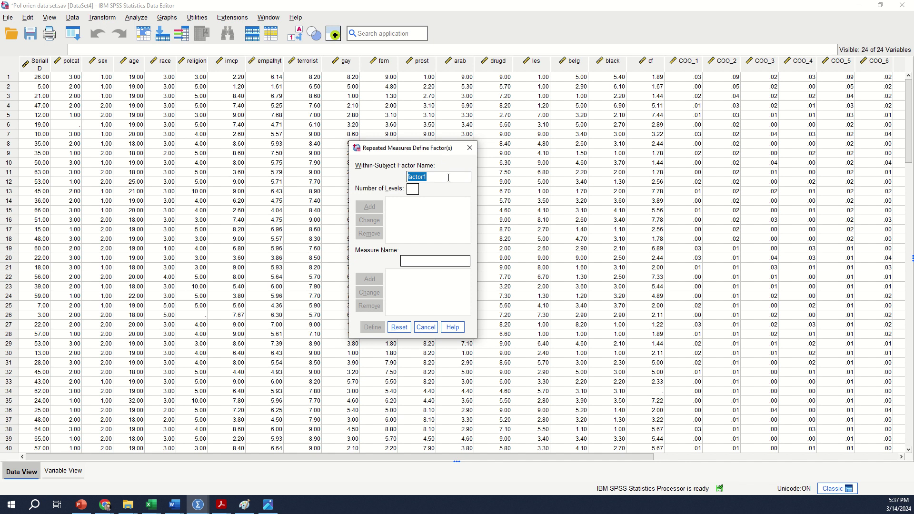
pyautogui.write('Social')
pyautogui.press('BackSpace')
pyautogui.press('BackSpace')
pyautogui.write('alGRou')
pyautogui.press('BackSpace')
pyautogui.press('BackSpace')
pyautogui.press('BackSpace')
pyautogui.write('roup')
# Give the SocialGroup factor 3 levels, add it to the factor list and proceed to defining the model
pyautogui.write('3')
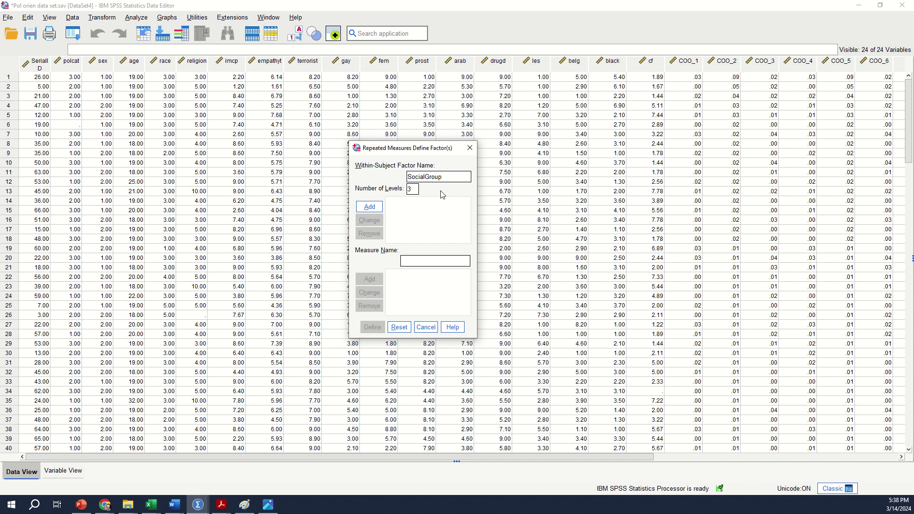
pyautogui.moveTo(412, 190); pyautogui.dragTo(395, 193)
pyautogui.click(374, 208)
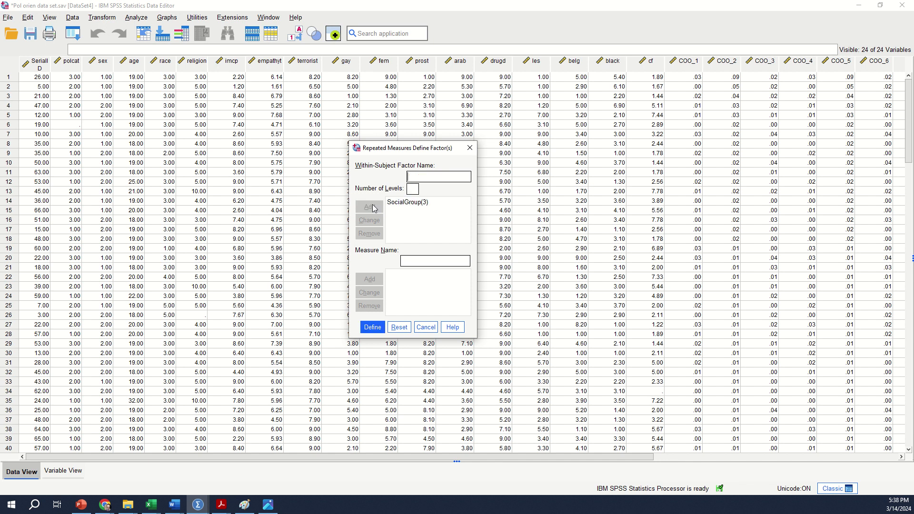
pyautogui.click(372, 328)
# Assign prejudice toward feminists (fem), prostitutes (prost) and lesbians (les) as the three within-subjects variables of SocialGroup
pyautogui.moveTo(437, 94); pyautogui.dragTo(459, 99)
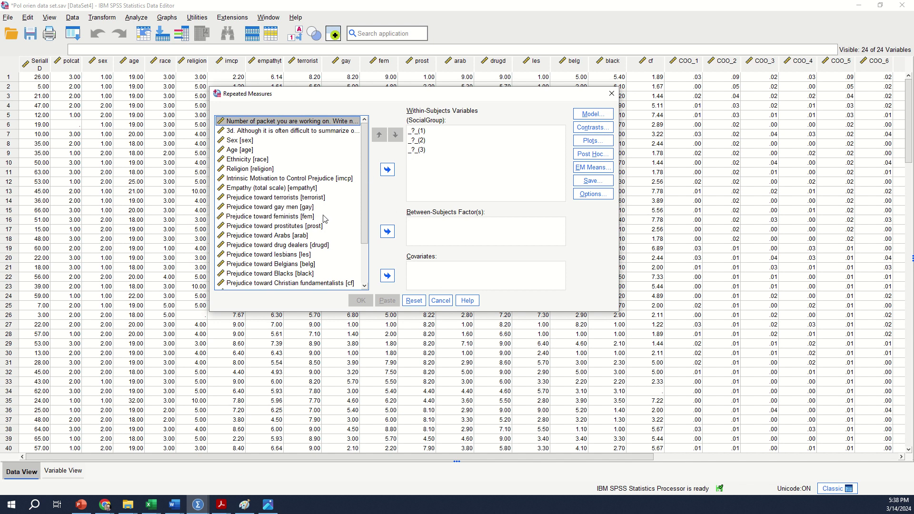
pyautogui.click(289, 217)
pyautogui.keyDown('ctrl'); pyautogui.click(290, 226); pyautogui.keyUp('ctrl')
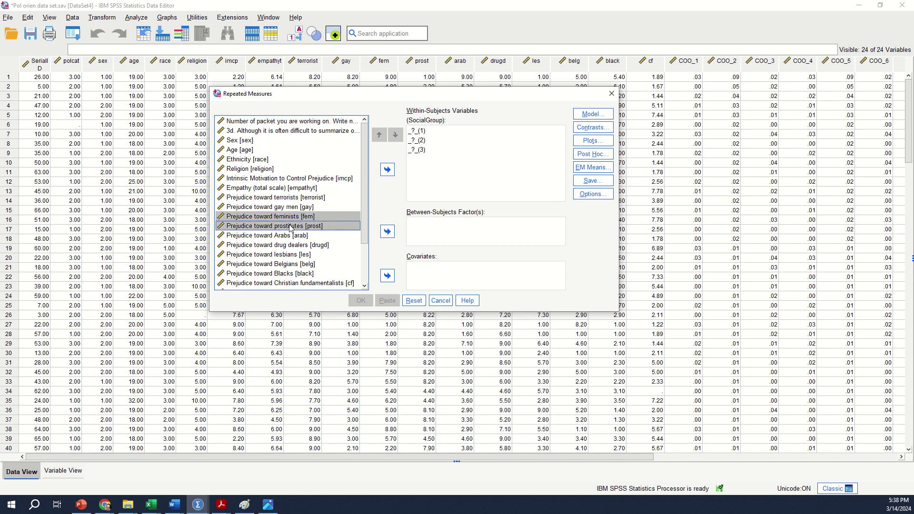
pyautogui.keyDown('ctrl'); pyautogui.click(310, 255); pyautogui.keyUp('ctrl')
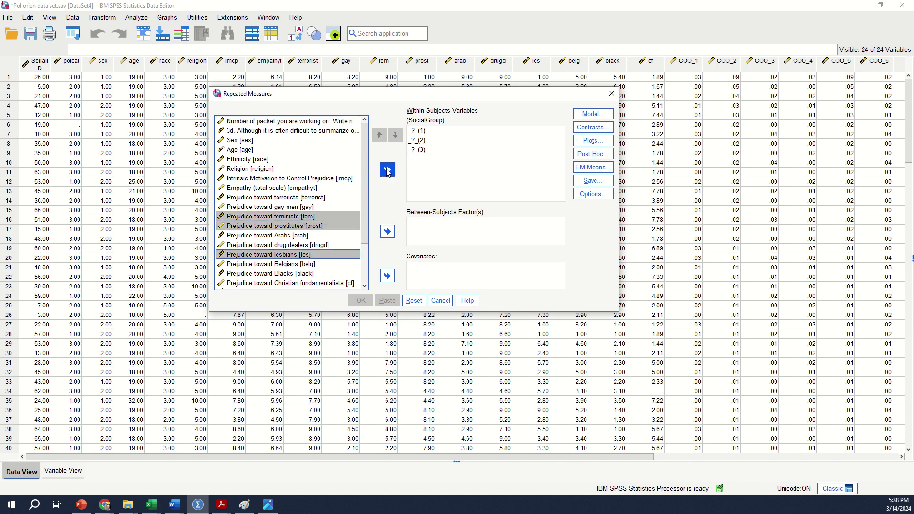
pyautogui.click(387, 170)
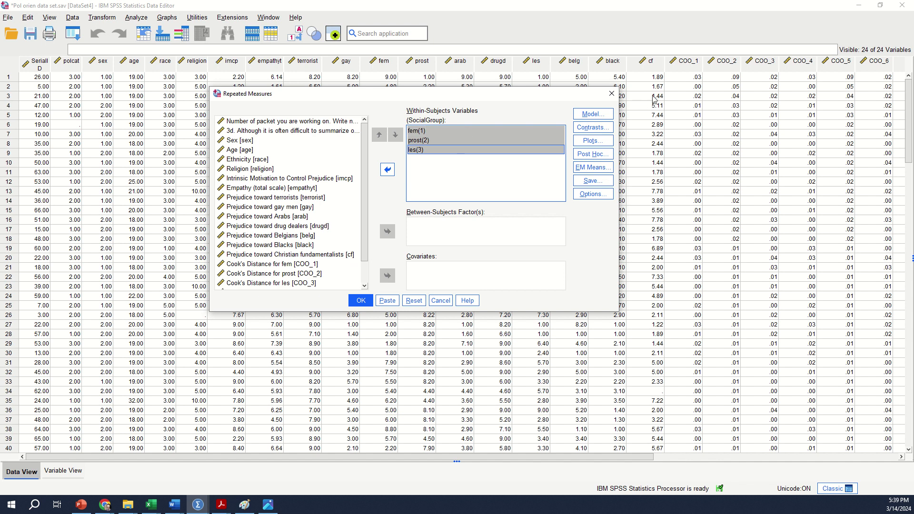
# Request estimated marginal means for SocialGroup, comparing main effects with a Bonferroni confidence interval adjustment
pyautogui.click(601, 167)
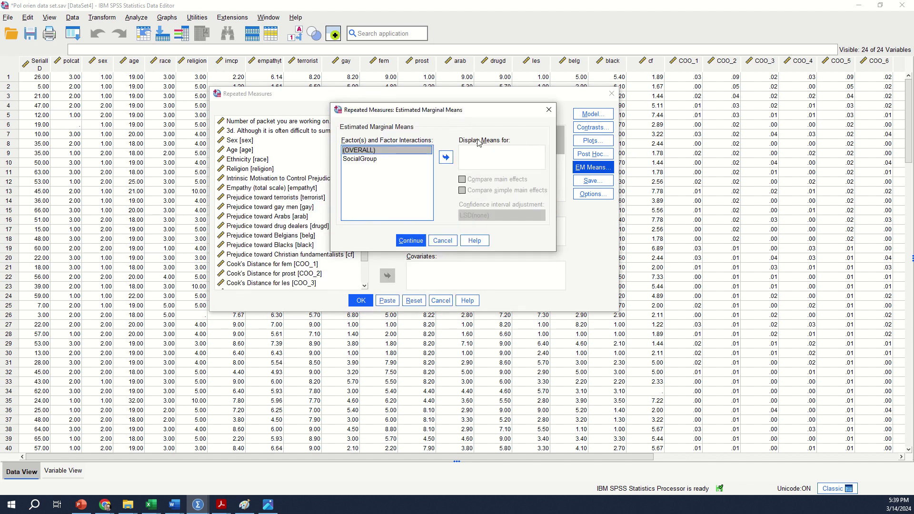
pyautogui.click(374, 161)
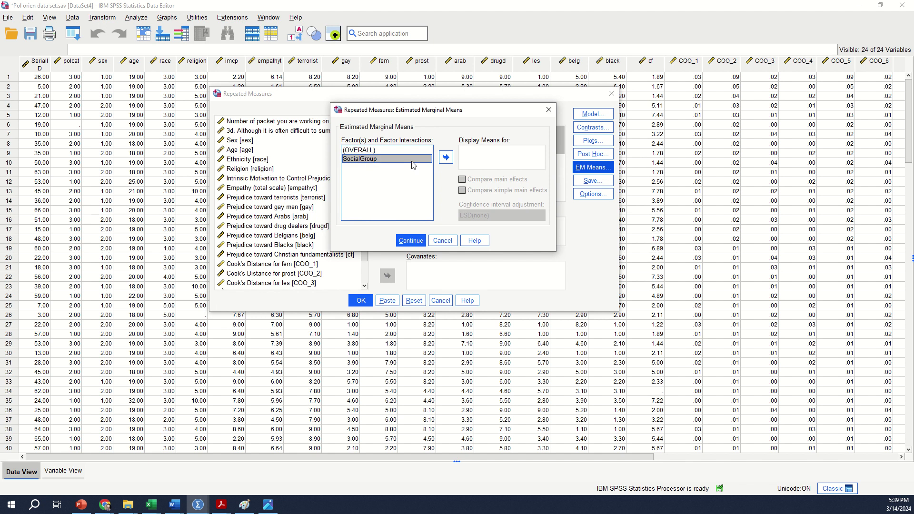
pyautogui.click(446, 158)
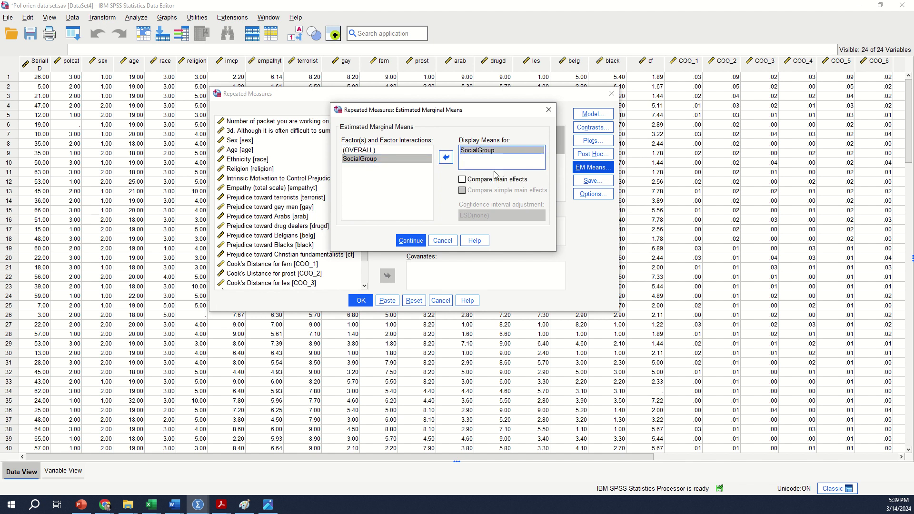
pyautogui.click(490, 185)
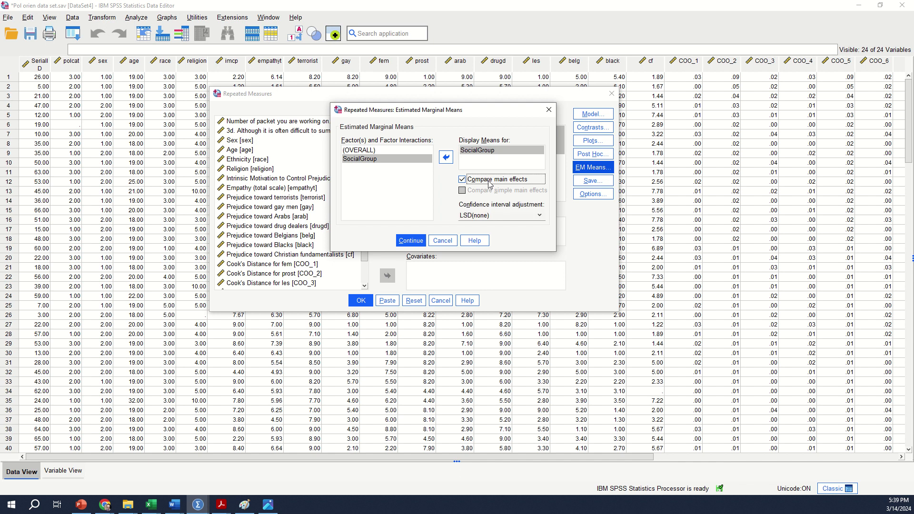
pyautogui.click(491, 217)
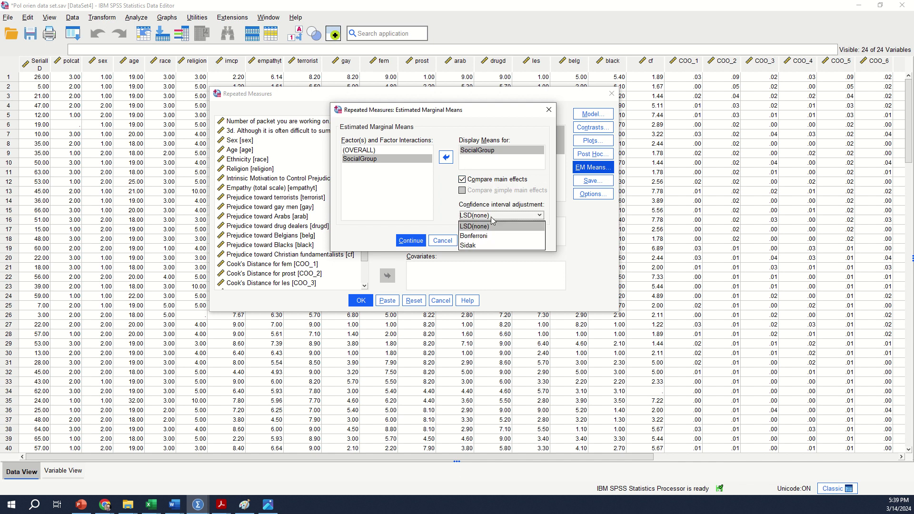
pyautogui.click(488, 237)
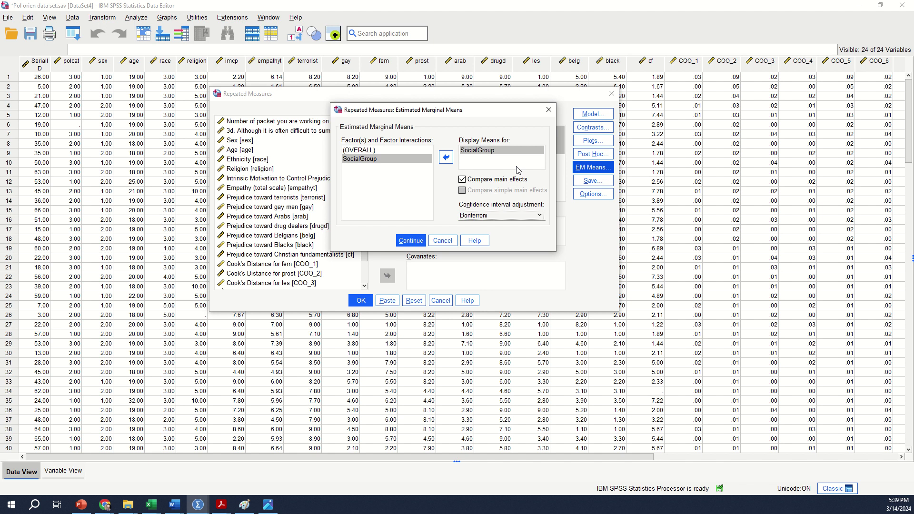
pyautogui.click(409, 247)
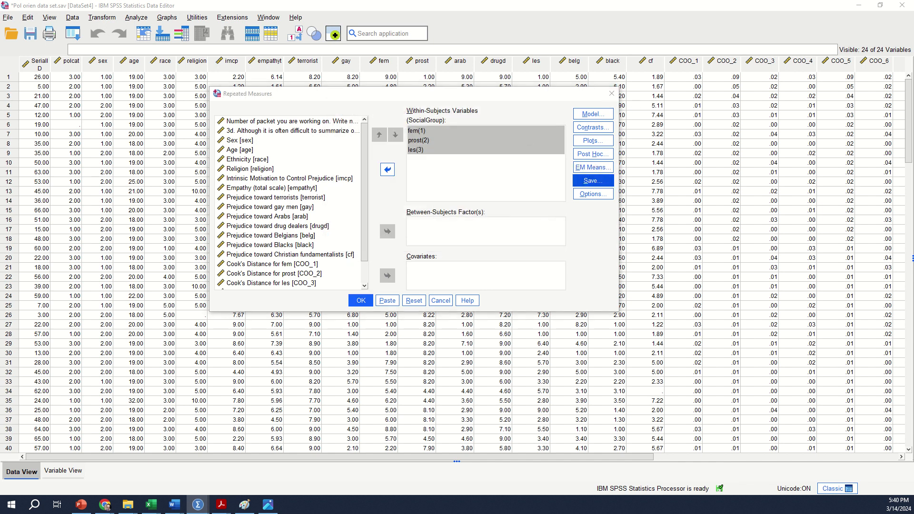
# Set the analysis to save Cook's distances as a diagnostic
pyautogui.click(593, 180)
pyautogui.moveTo(302, 191); pyautogui.dragTo(418, 105)
pyautogui.click(384, 168)
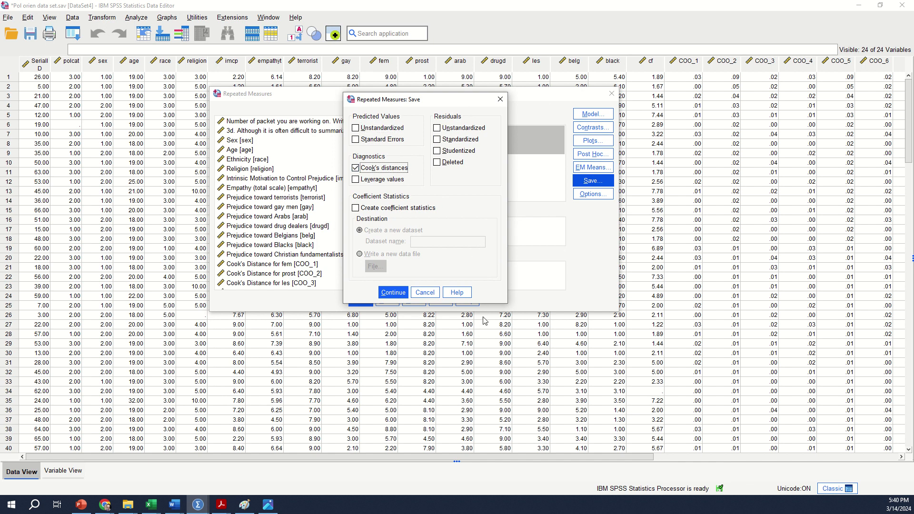
pyautogui.click(402, 293)
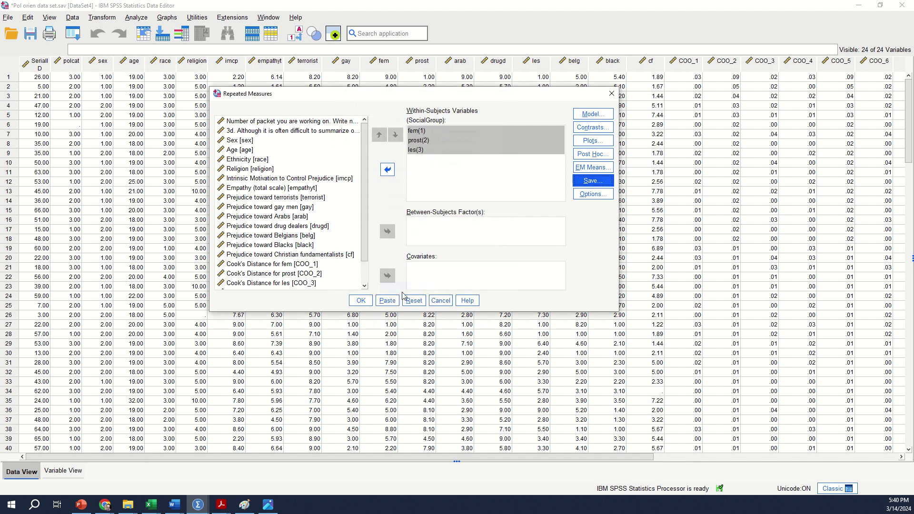
# Include descriptive statistics, estimates of effect size and homogeneity tests in the displayed output
pyautogui.click(591, 196)
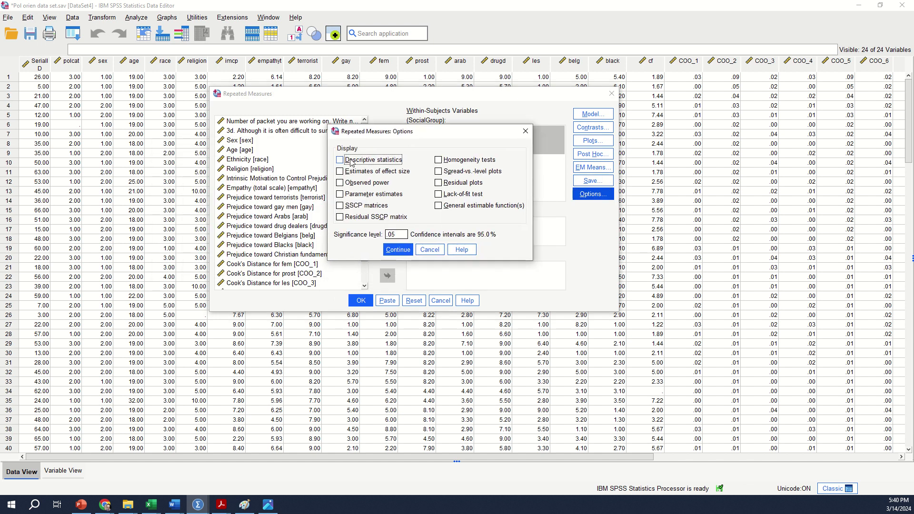
pyautogui.click(376, 164)
pyautogui.click(372, 172)
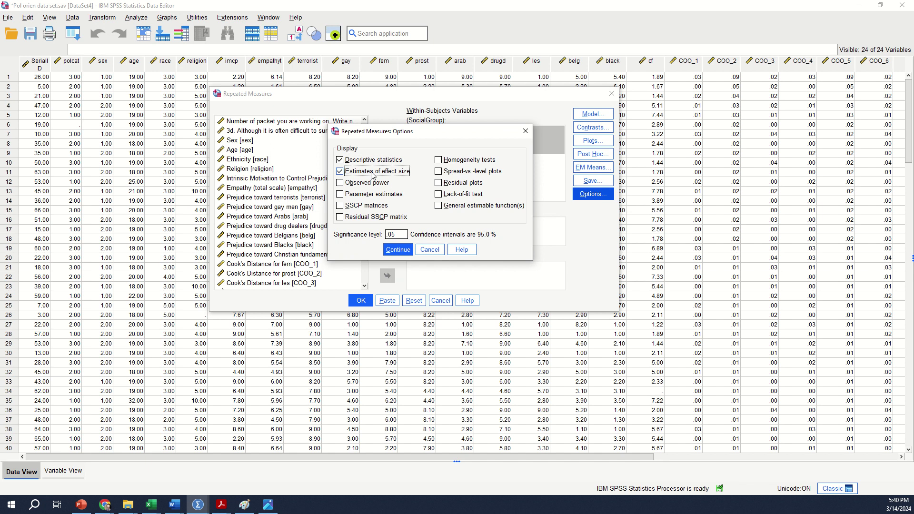
pyautogui.click(477, 159)
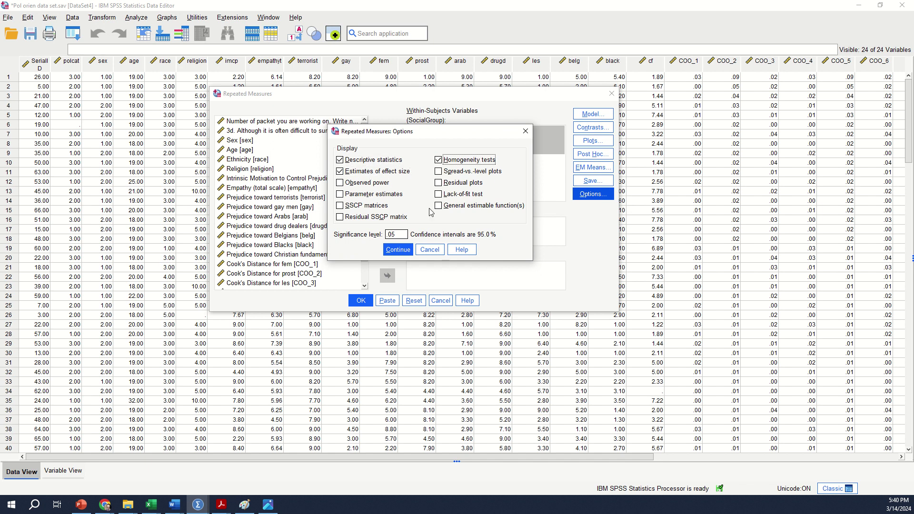
pyautogui.click(401, 251)
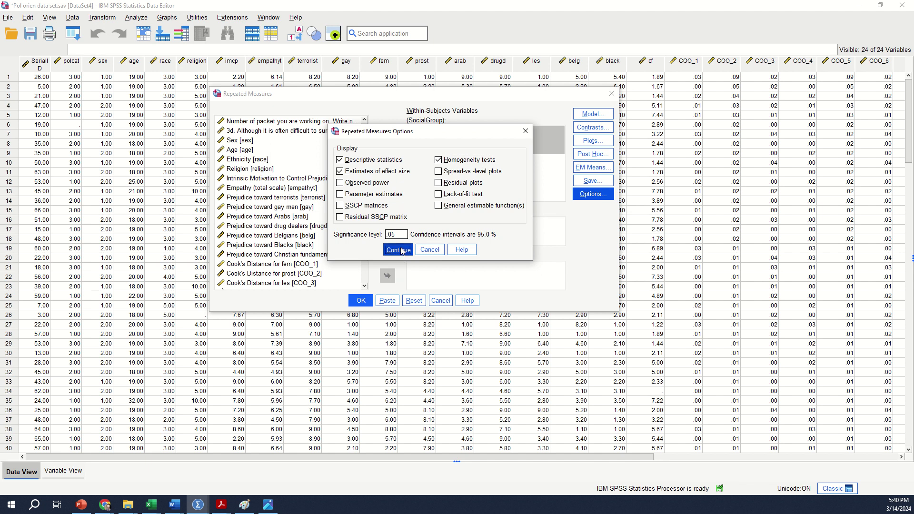
# Paste the analysis as syntax, run the complete GLM fem prost les command and bring up its output
pyautogui.click(387, 300)
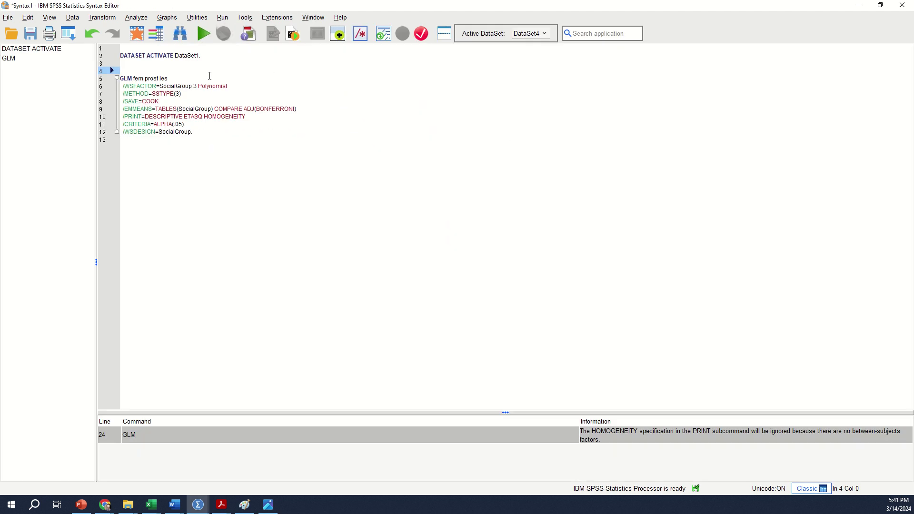
pyautogui.click(180, 117)
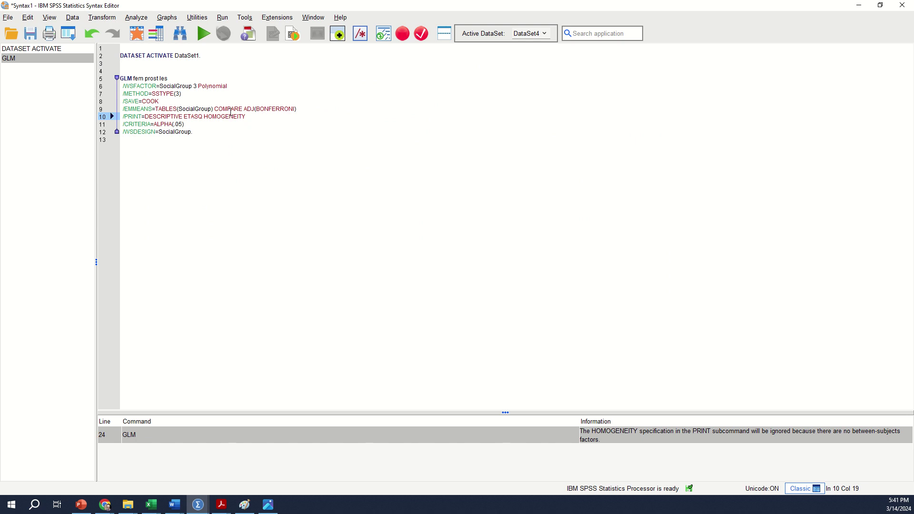
pyautogui.moveTo(206, 142); pyautogui.dragTo(120, 78)
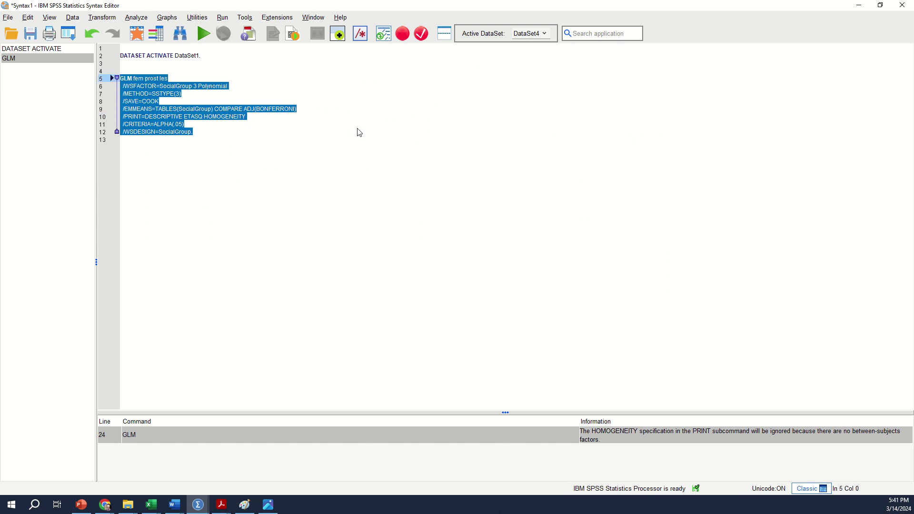
pyautogui.click(204, 33)
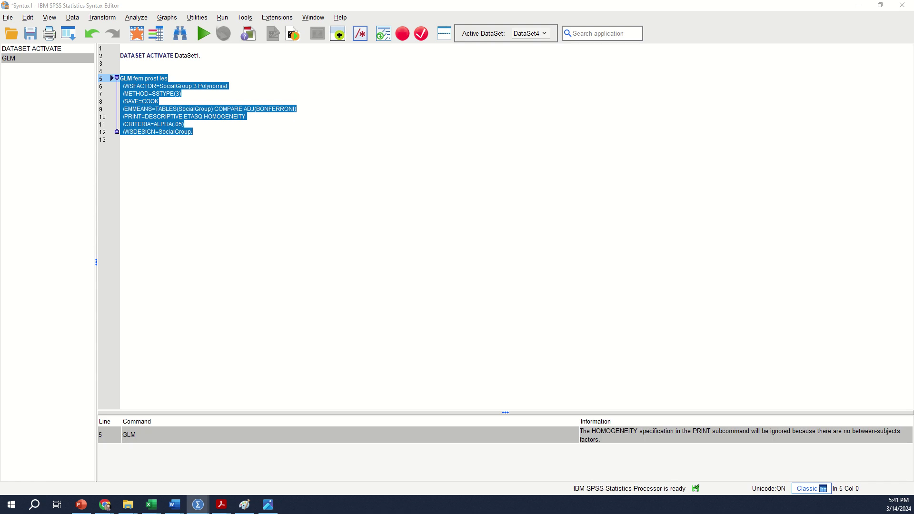
pyautogui.click(604, 82)
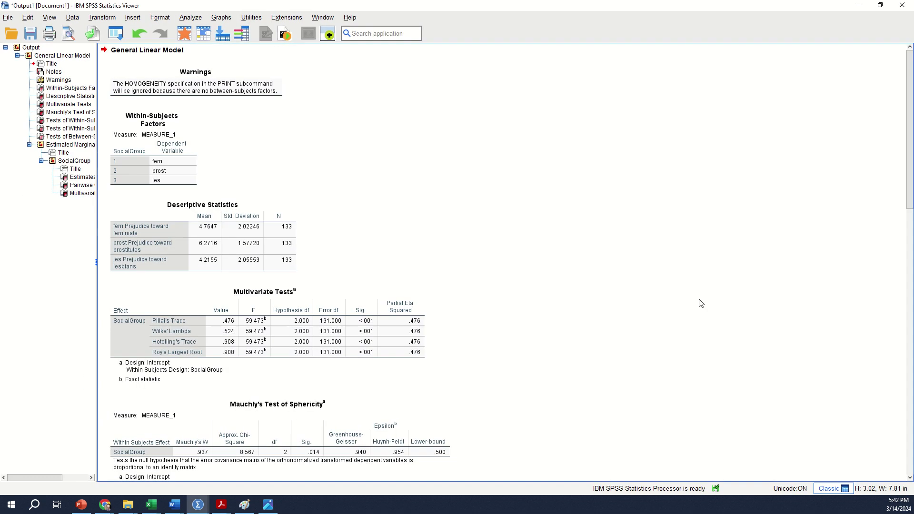
# Look through the output and delete the Multivariate Tests table located above Mauchly's Test of Sphericity
pyautogui.scroll(-11, 699, 304)
pyautogui.scroll(10, 696, 310)
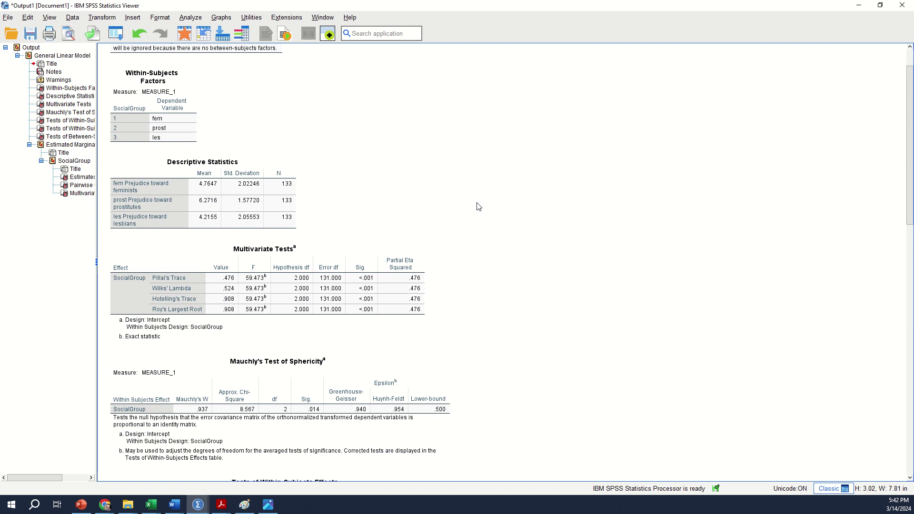
pyautogui.scroll(-2, 478, 205)
pyautogui.scroll(1, 301, 227)
pyautogui.click(301, 227)
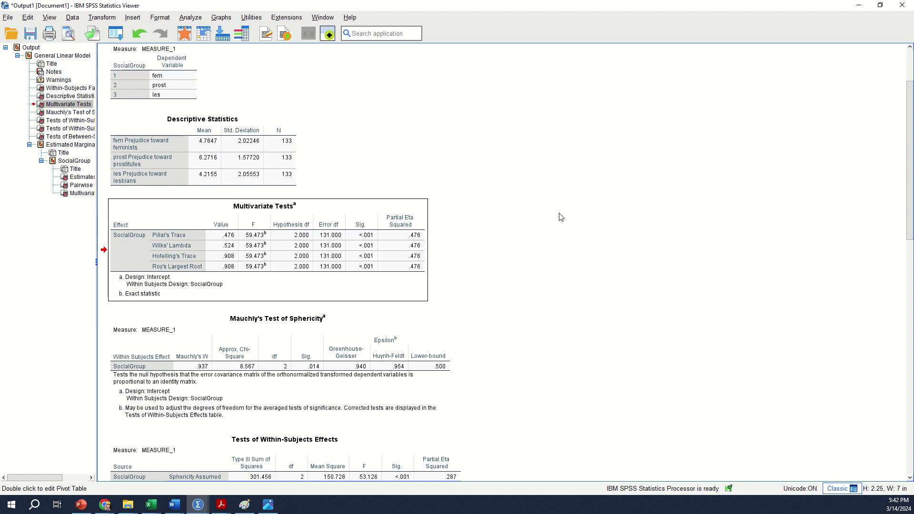
# Delete the Tests of Within-Subjects Contrasts and Tests of Between-Subjects Effects tables from the output
pyautogui.scroll(-8, 559, 215)
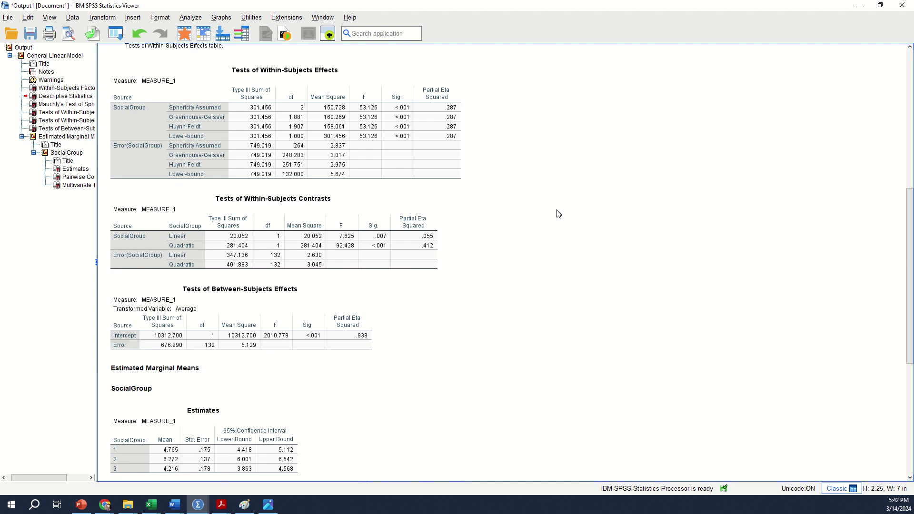
pyautogui.click(245, 241)
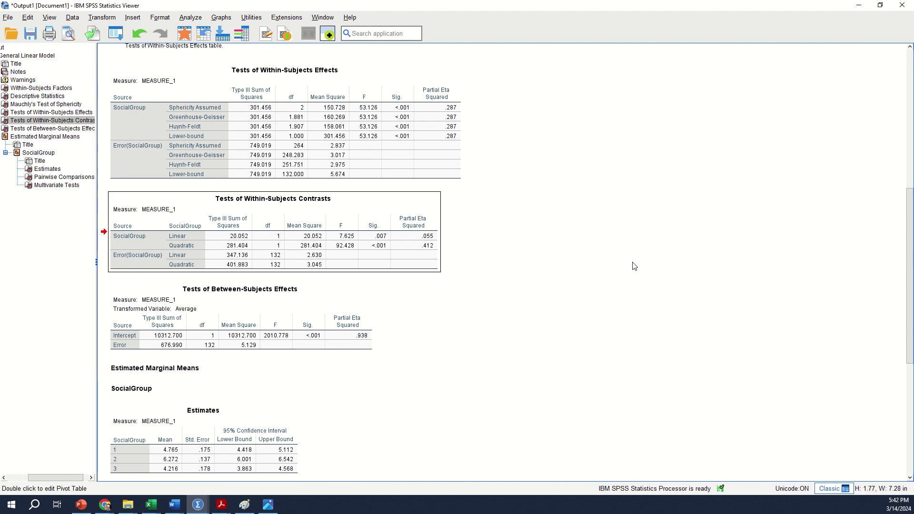
pyautogui.press('Delete')
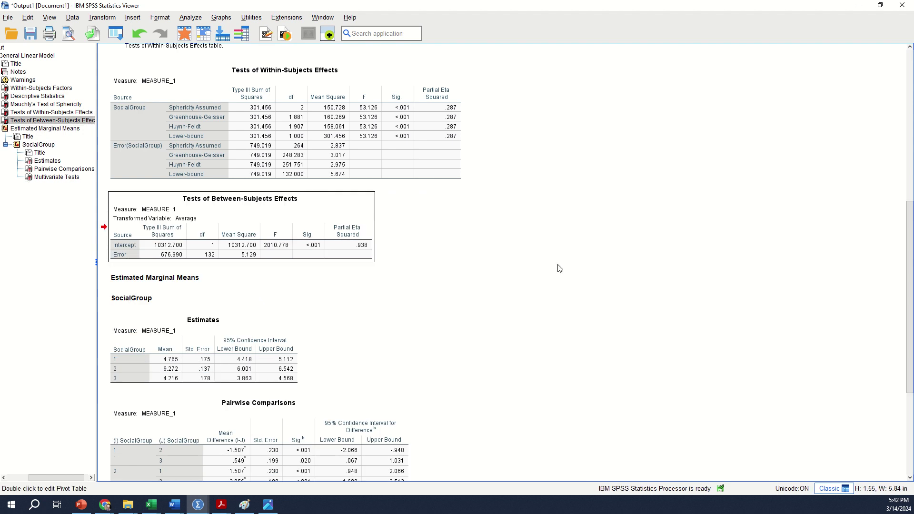
pyautogui.press('Delete')
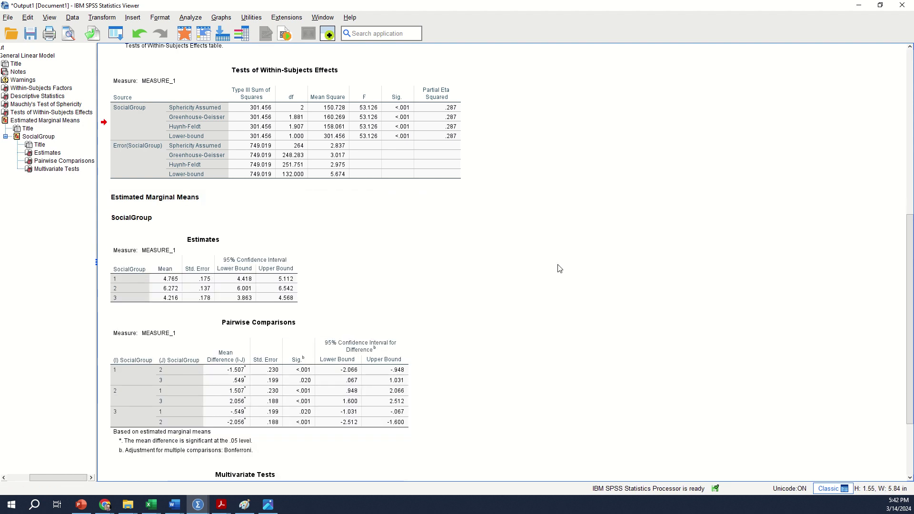
# Delete the Estimates and Multivariate Tests tables from the Estimated Marginal Means section of the output
pyautogui.click(238, 272)
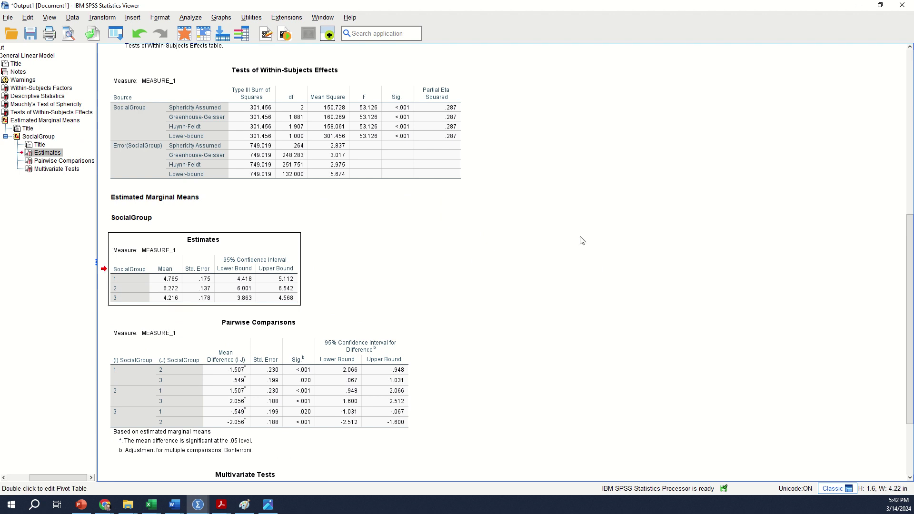
pyautogui.press('Delete')
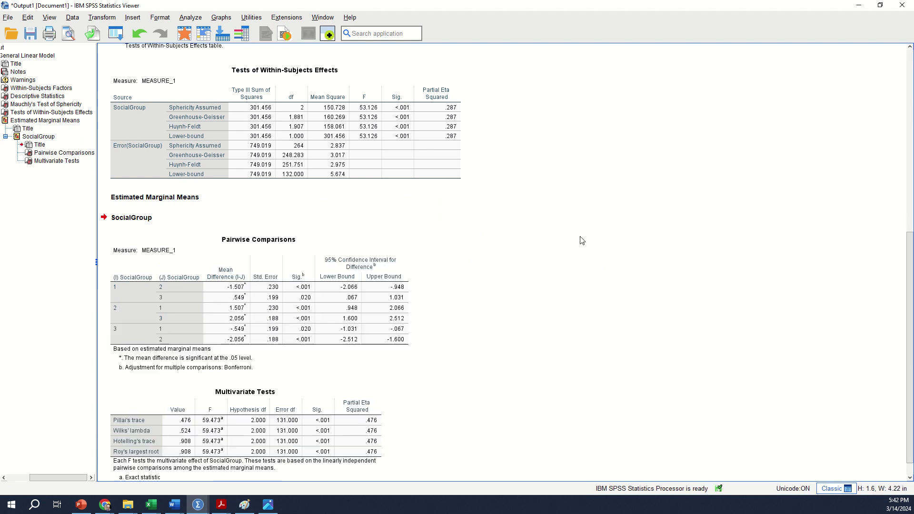
pyautogui.click(272, 390)
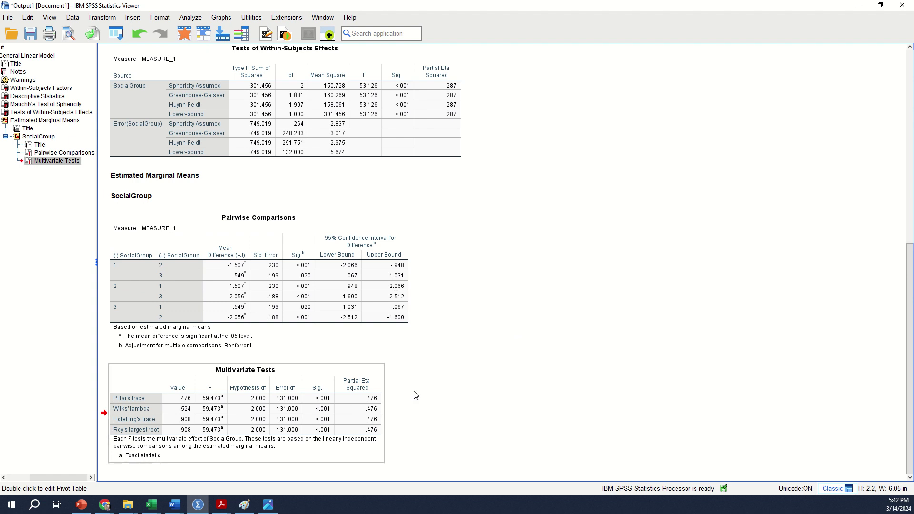
pyautogui.press('Delete')
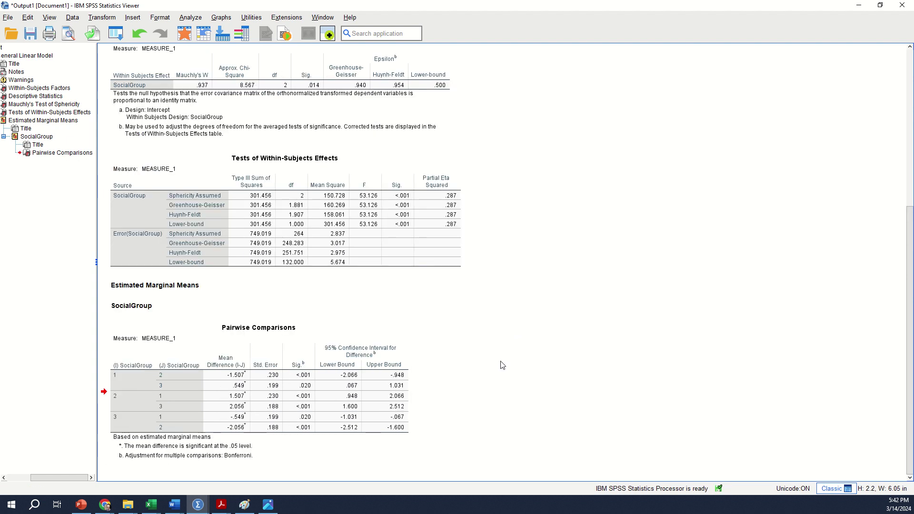
# Check the Within-Subjects Factors table and show the means and standard deviations in the Descriptive Statistics table with two decimals
pyautogui.scroll(5, 503, 365)
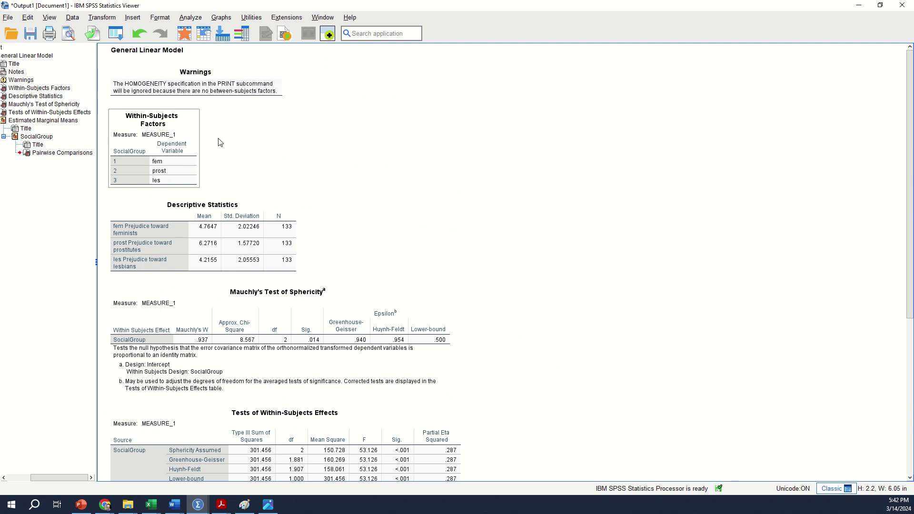
pyautogui.scroll(-3, 657, 149)
pyautogui.scroll(3, 543, 129)
pyautogui.click(130, 172)
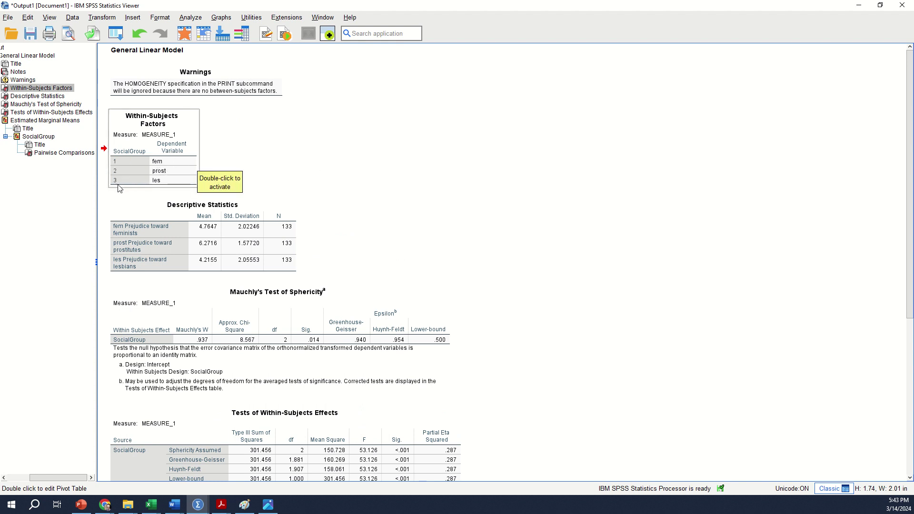
pyautogui.click(218, 230)
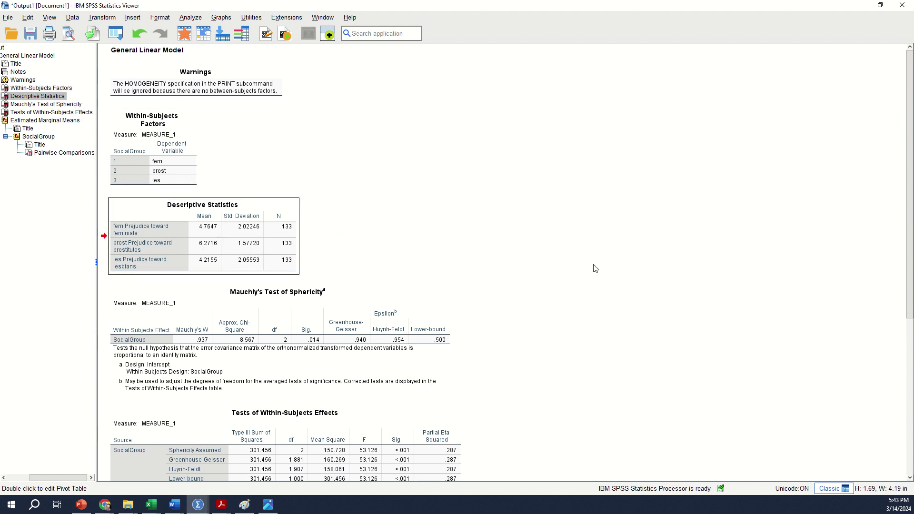
pyautogui.doubleClick(253, 237)
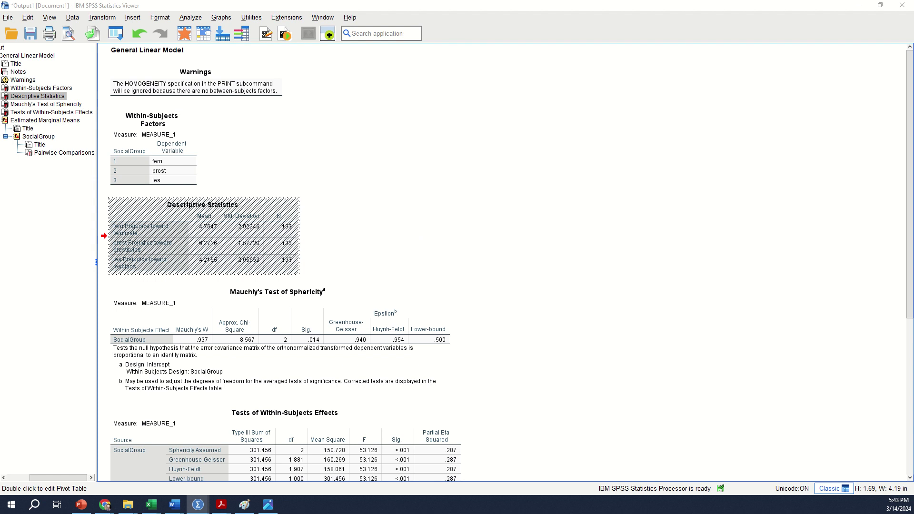
pyautogui.click(338, 61)
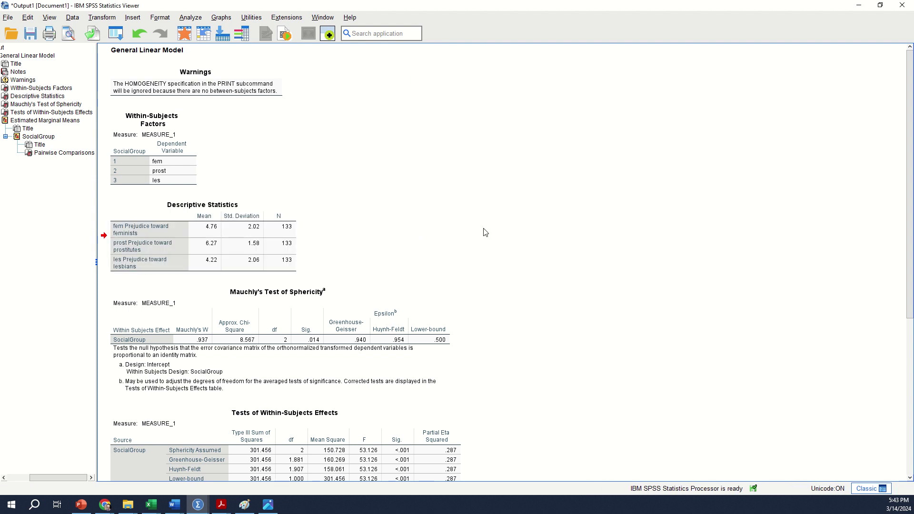
# Examine the sphericity test, the within-subjects effects with partial eta squared, and the pairwise comparisons for SocialGroup
pyautogui.click(361, 300)
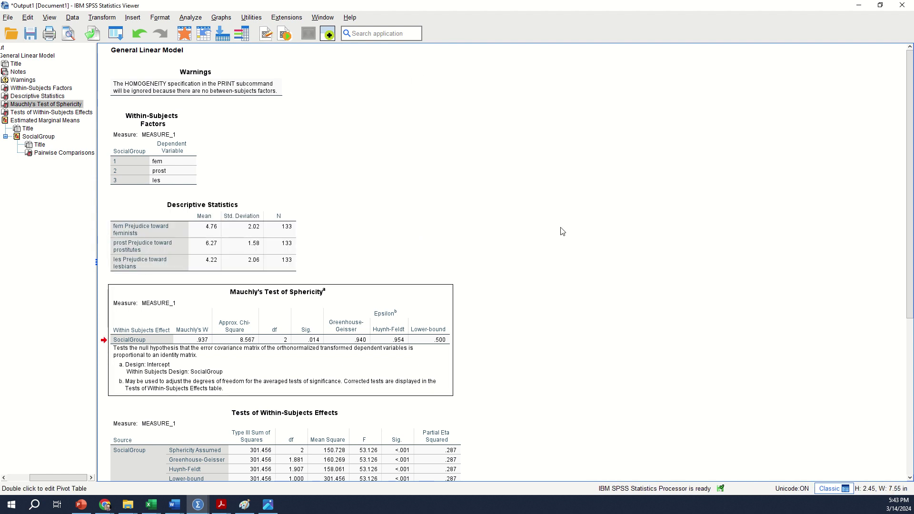
pyautogui.scroll(-3, 567, 291)
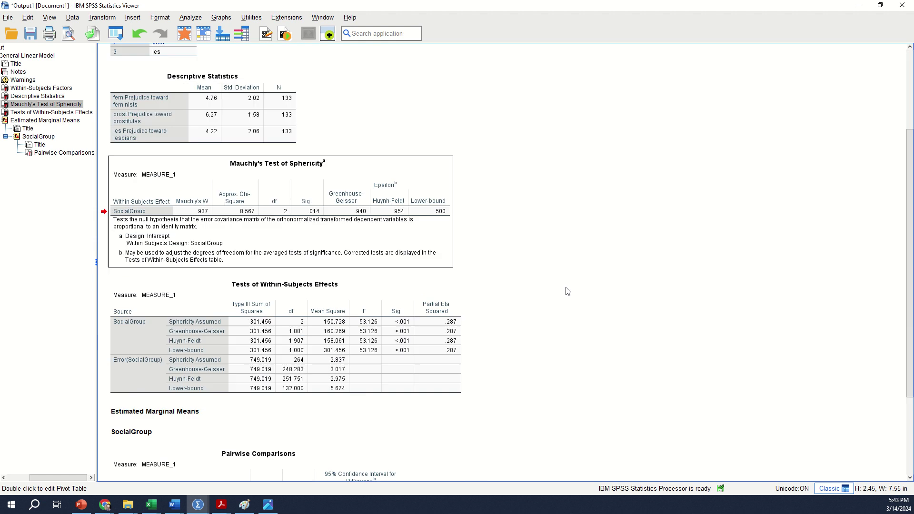
pyautogui.scroll(-1, 567, 291)
pyautogui.scroll(-1, 593, 292)
pyautogui.click(374, 246)
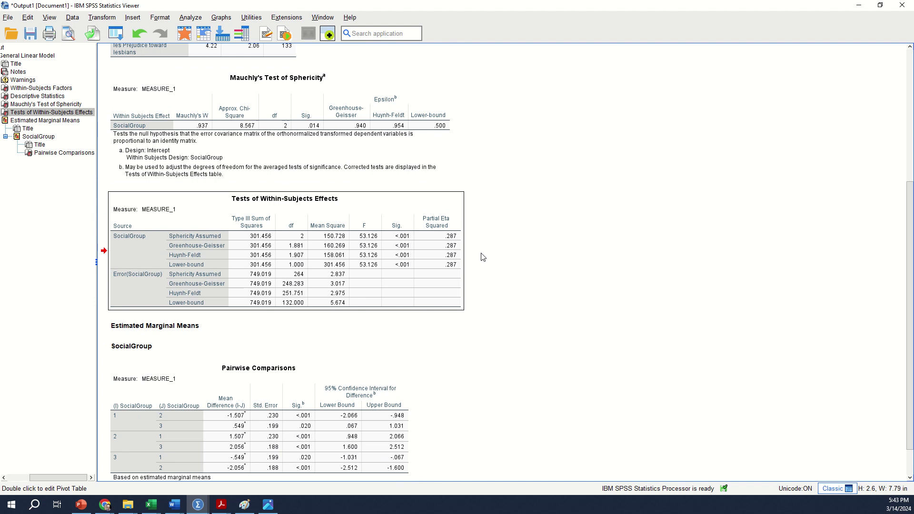
pyautogui.click(444, 225)
pyautogui.scroll(-2, 576, 297)
pyautogui.click(305, 358)
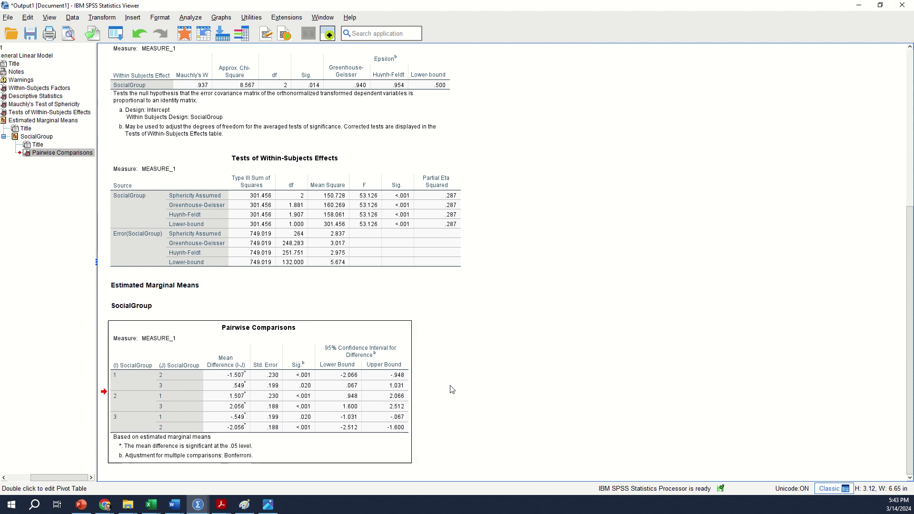
pyautogui.scroll(6, 469, 385)
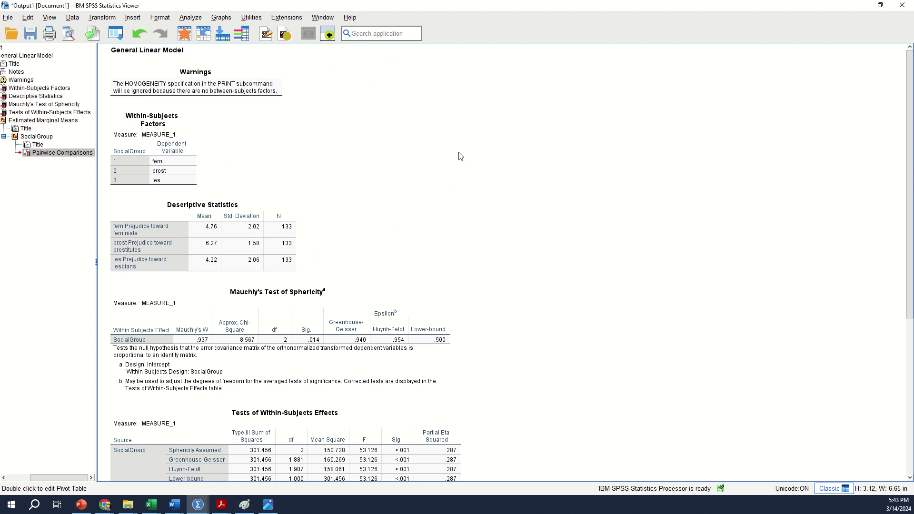
# Put the output and syntax windows away and bring up the data set containing the saved Cook's distance variables
pyautogui.click(859, 6)
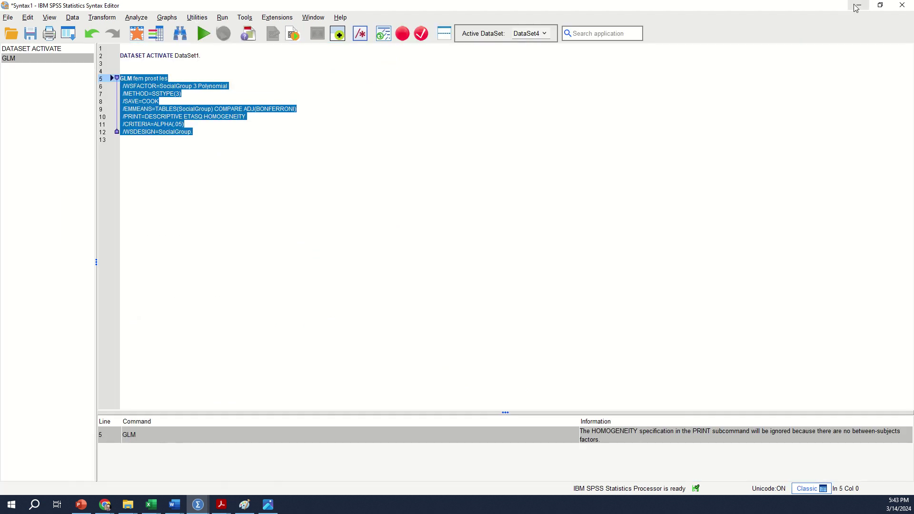
pyautogui.click(860, 5)
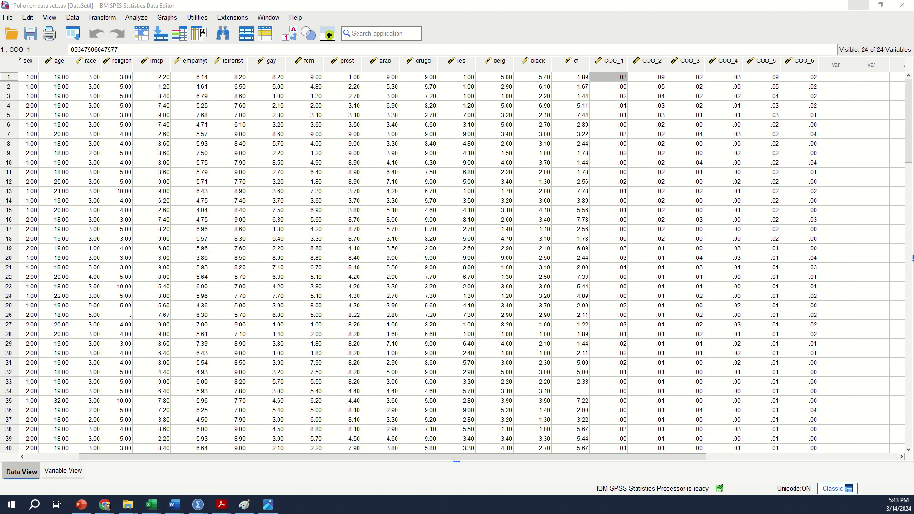
pyautogui.hotkey('alt', 'Tab')
pyautogui.hotkey('alt', 'Tab')
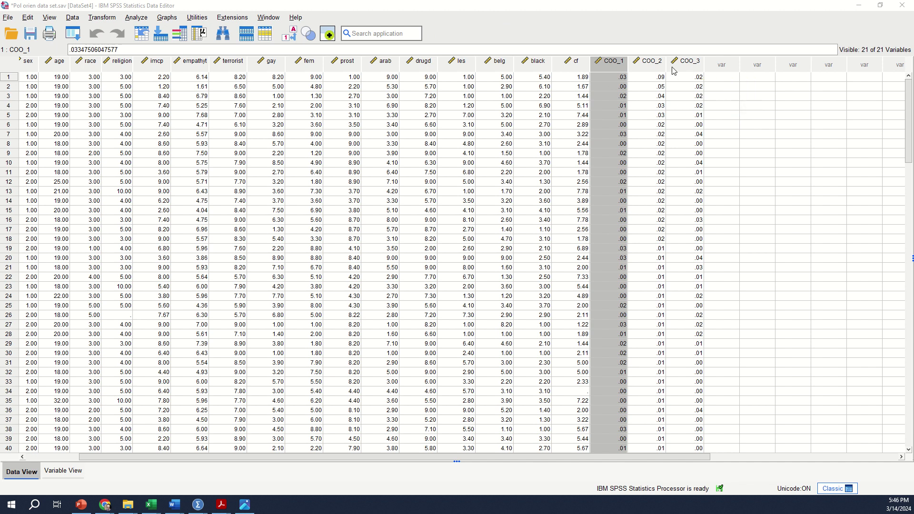
# Sort the cases in descending order of COO_1, the Cook's distance for fem
pyautogui.moveTo(673, 70)
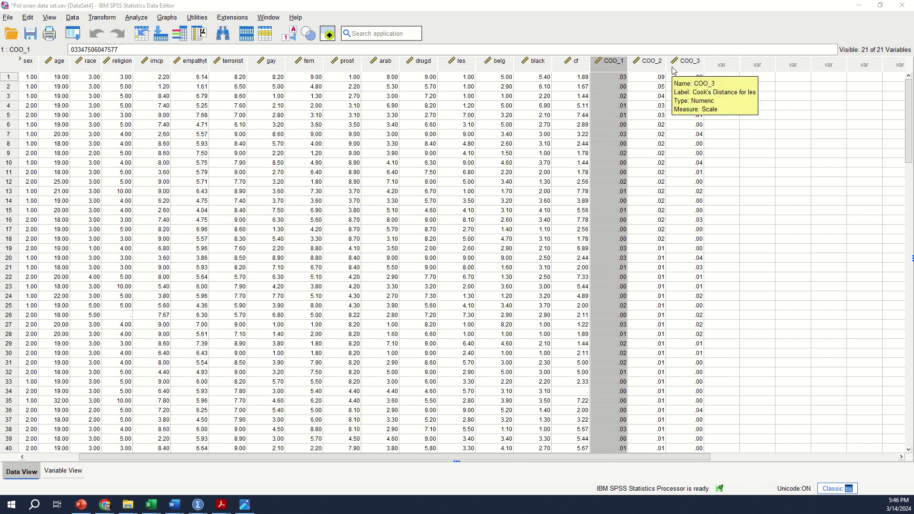
pyautogui.moveTo(601, 65)
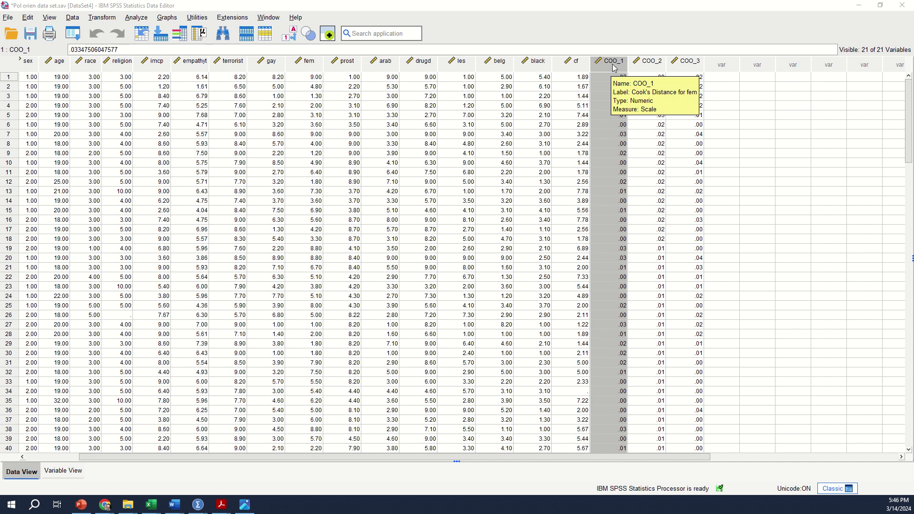
pyautogui.rightClick(614, 67)
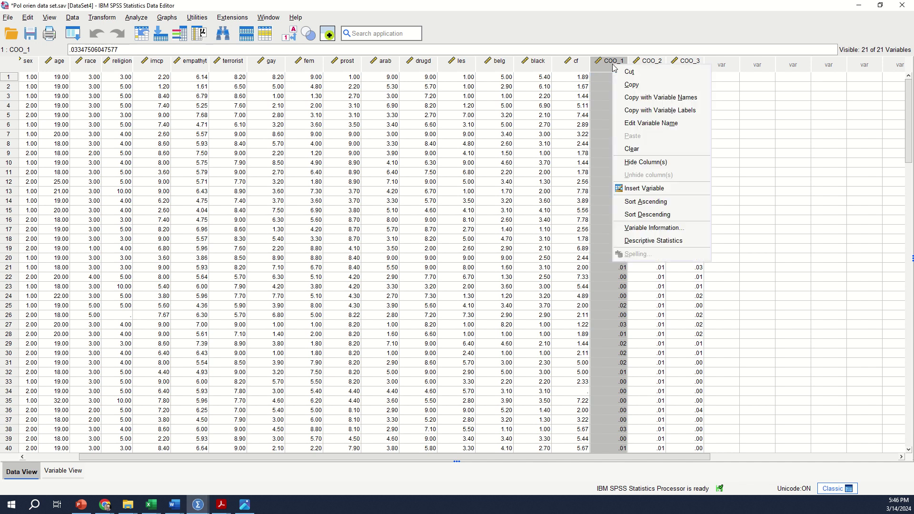
pyautogui.click(646, 215)
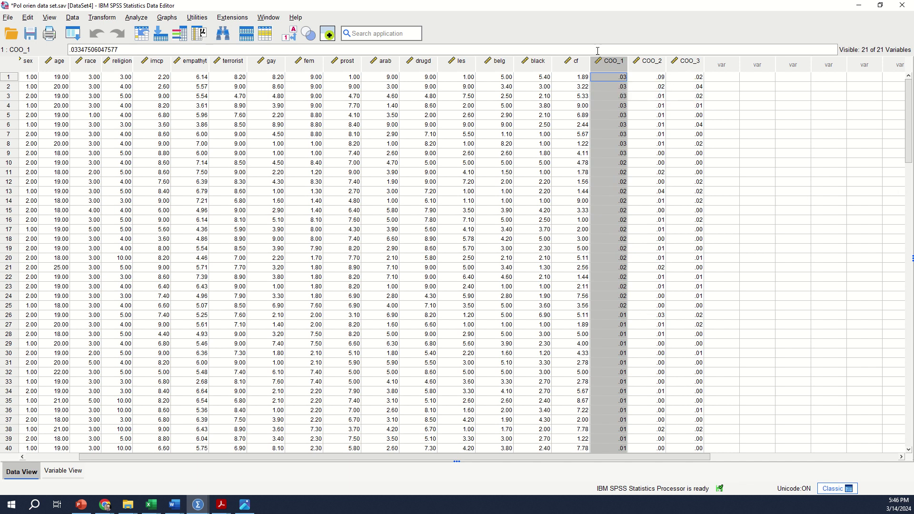
# Sort the cases in descending order of COO_2 and inspect its largest Cook's distance values
pyautogui.rightClick(642, 70)
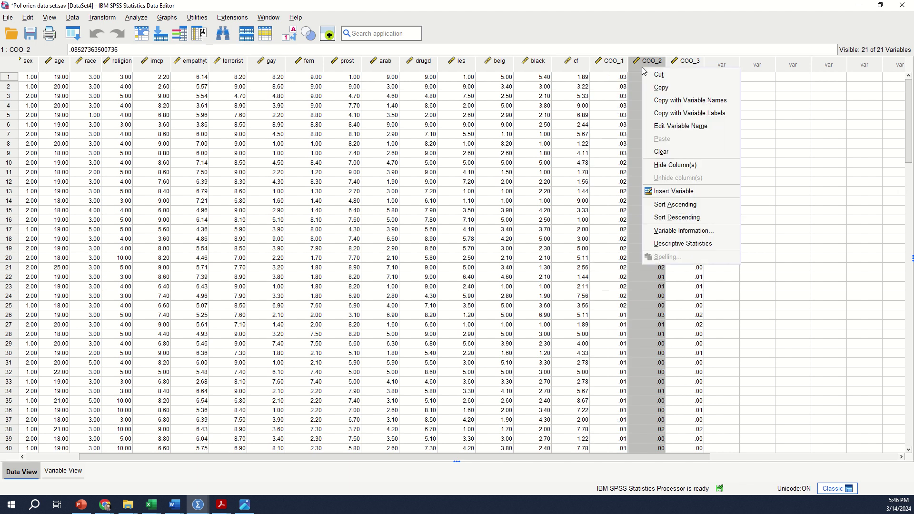
pyautogui.click(714, 215)
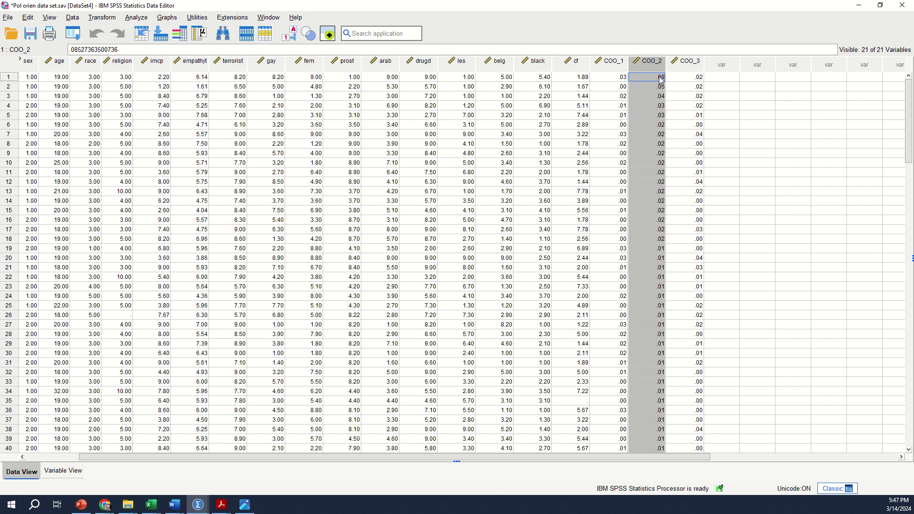
pyautogui.moveTo(661, 78); pyautogui.dragTo(660, 88)
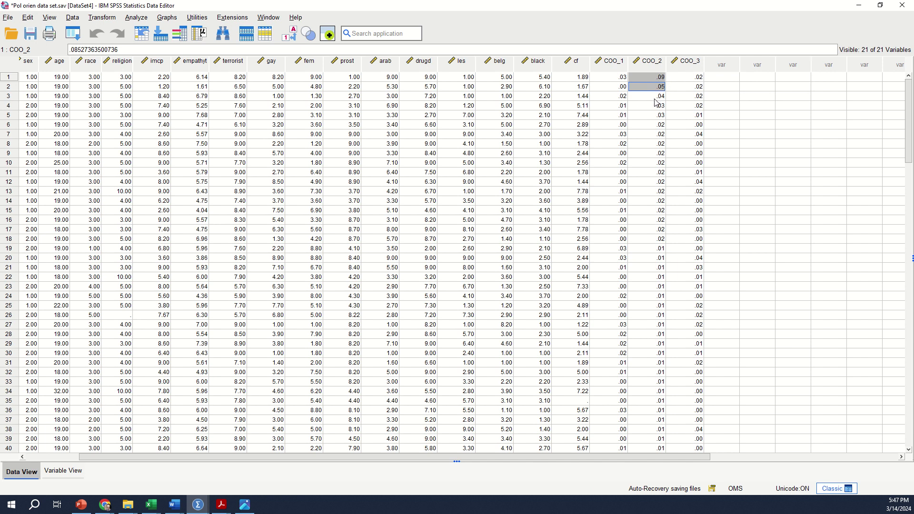
pyautogui.click(652, 62)
pyautogui.click(650, 78)
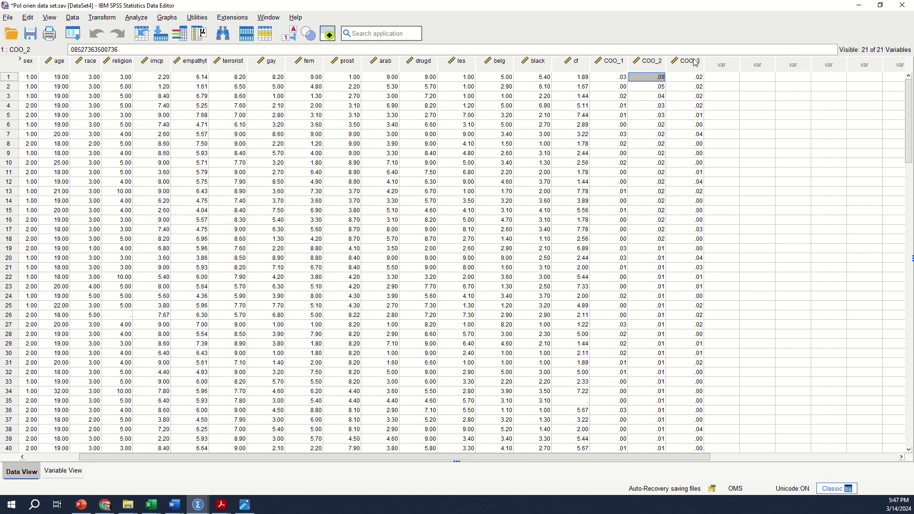
# Sort the cases in descending order of COO_3, the Cook's distance for les
pyautogui.moveTo(690, 63)
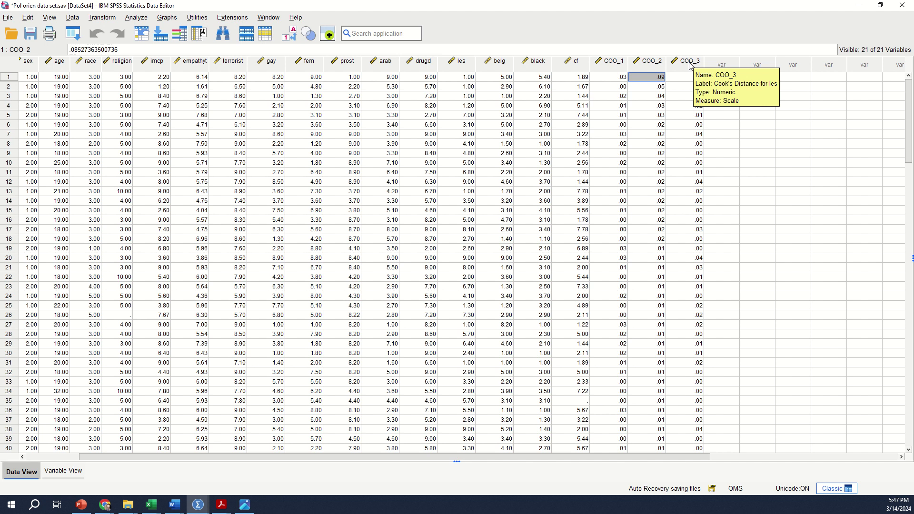
pyautogui.rightClick(690, 63)
pyautogui.click(724, 208)
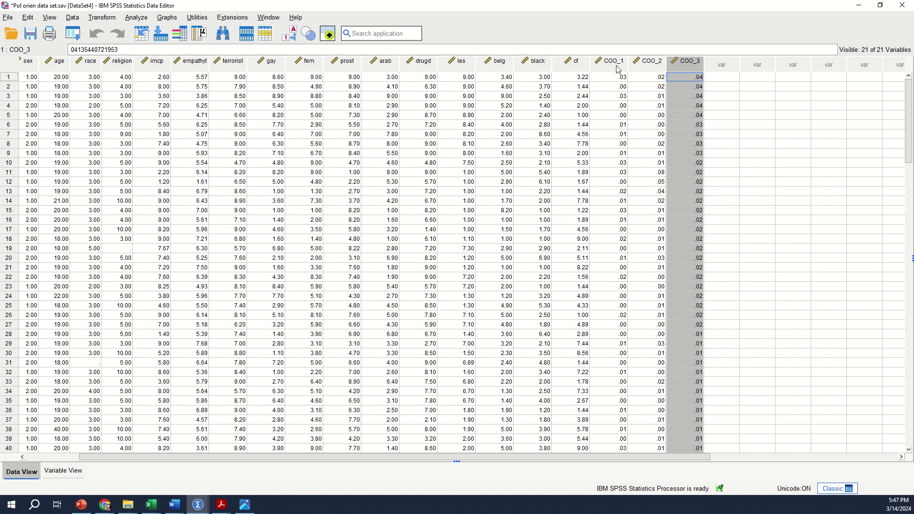
pyautogui.moveTo(618, 68)
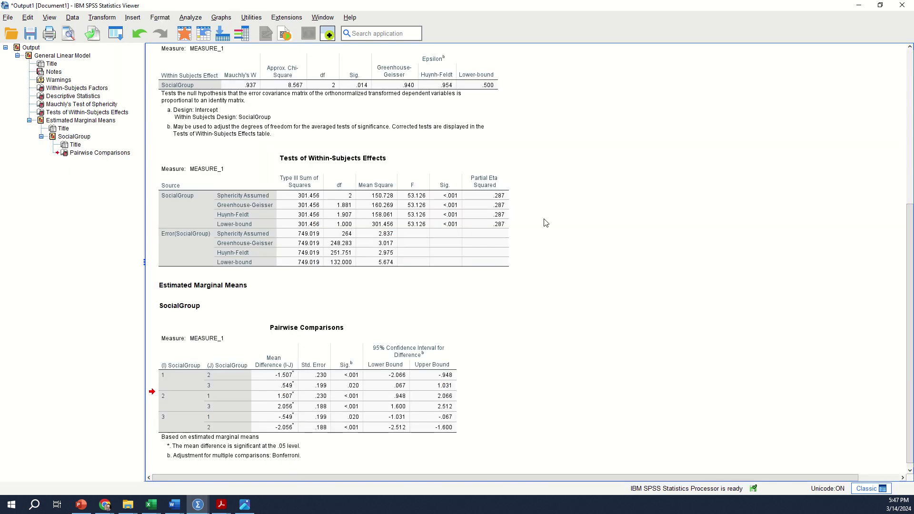
# Return to the output and examine the group means and standard deviations in Descriptive Statistics alongside Mauchly's Test of Sphericity
pyautogui.scroll(15, 635, 221)
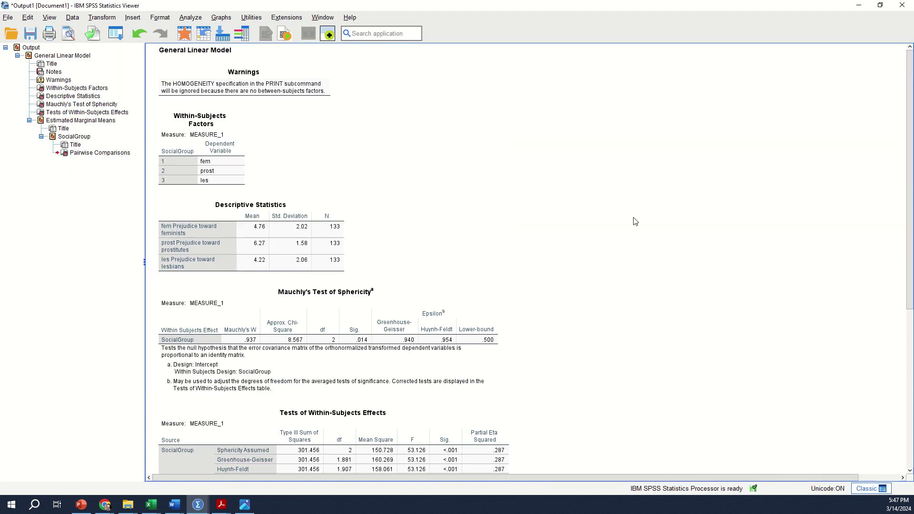
pyautogui.scroll(-3, 648, 186)
pyautogui.click(646, 187)
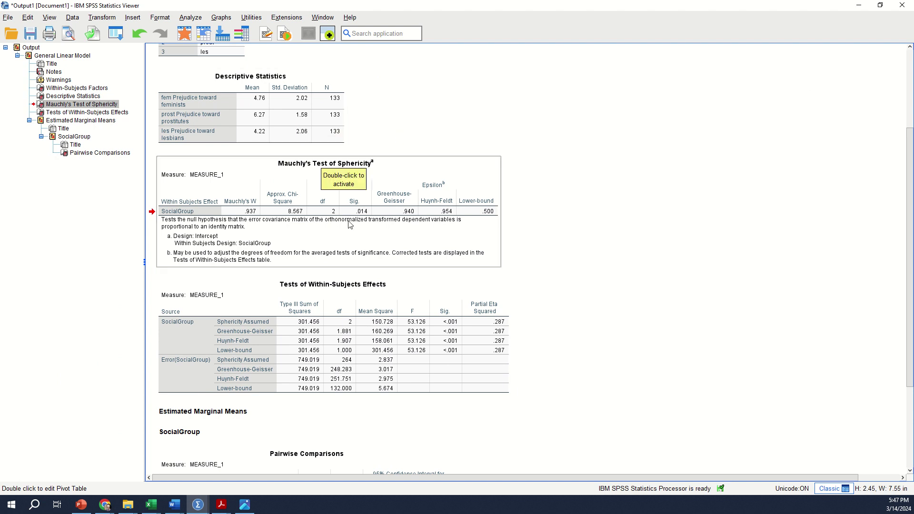
pyautogui.click(342, 127)
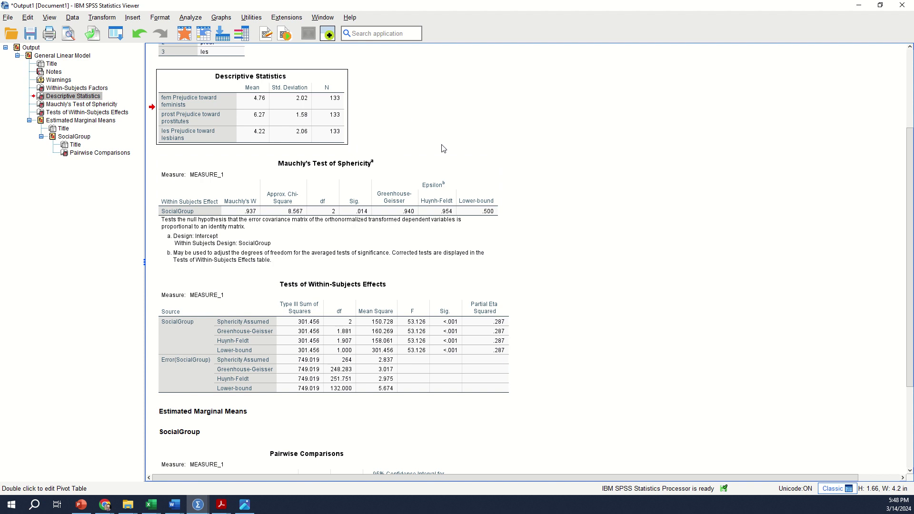
pyautogui.scroll(3, 445, 167)
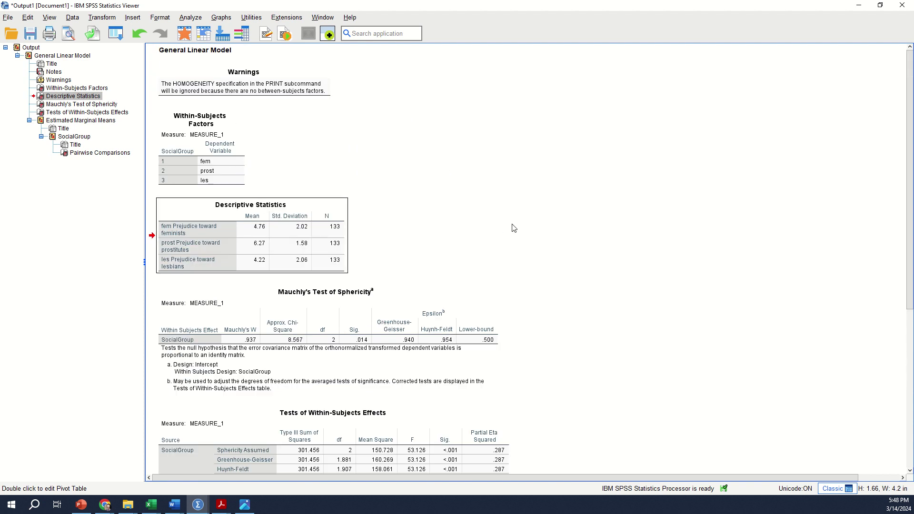
pyautogui.scroll(-1, 511, 232)
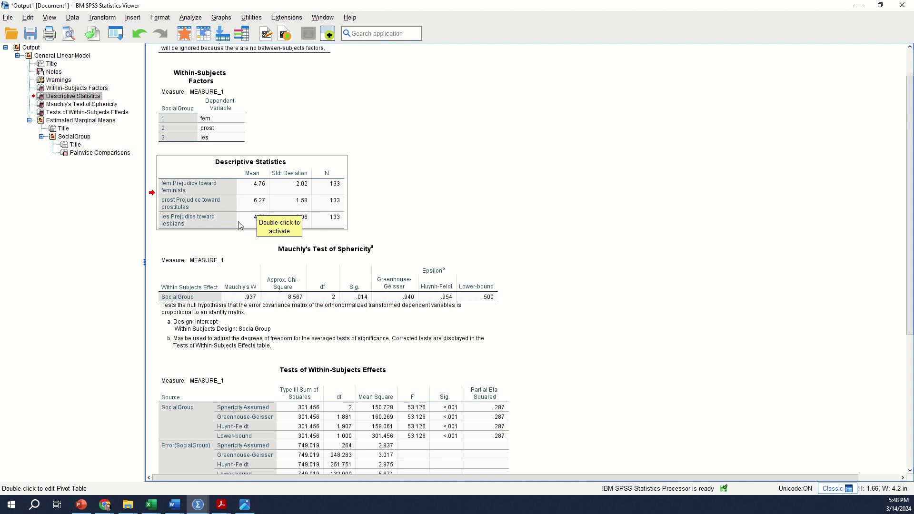
pyautogui.click(453, 186)
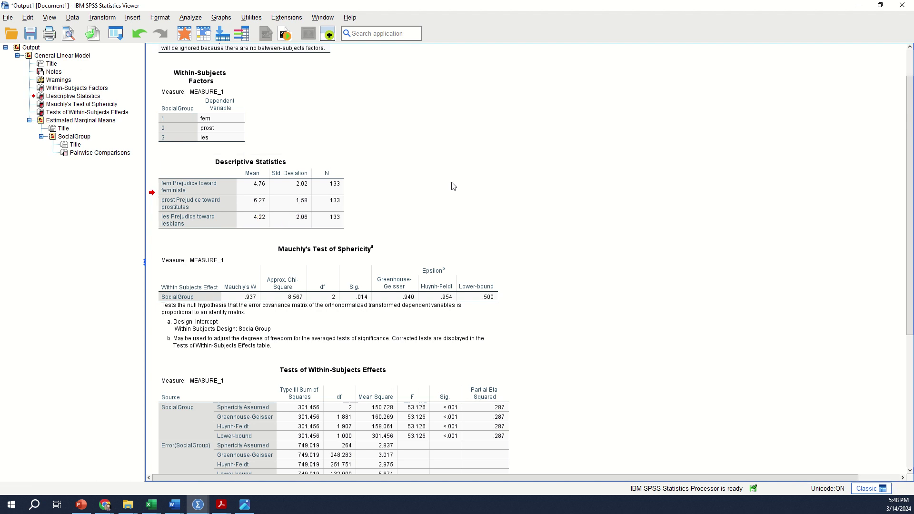
pyautogui.click(190, 212)
pyautogui.click(432, 278)
pyautogui.scroll(-2, 562, 275)
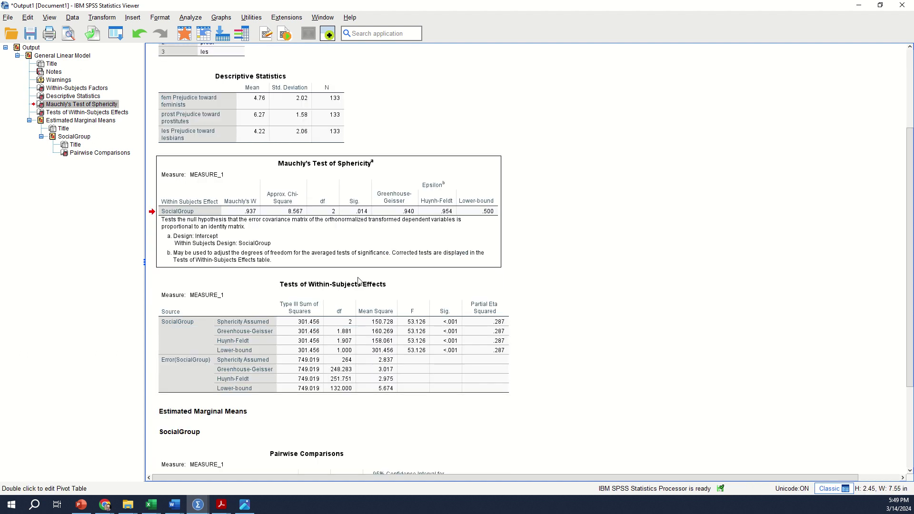
# Examine the significance in Mauchly's Test of Sphericity and the matching correction rows in Tests of Within-Subjects Effects
pyautogui.scroll(-1, 505, 324)
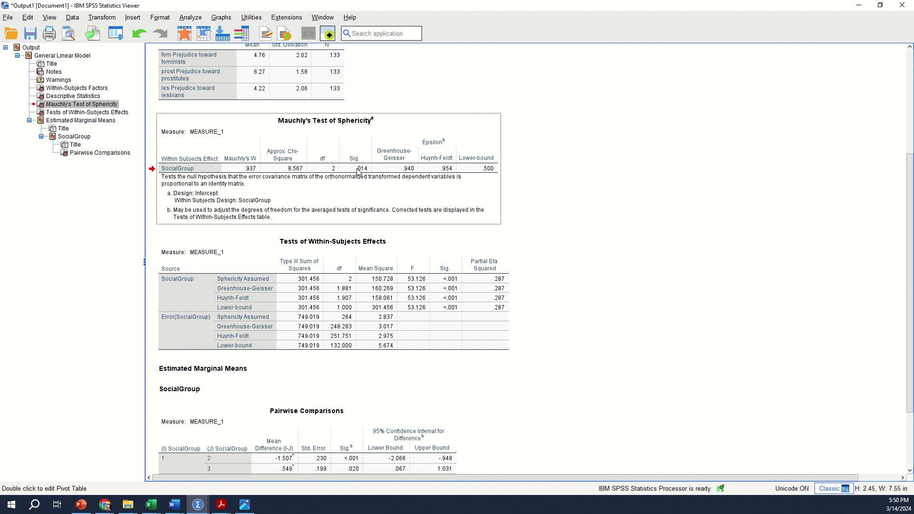
pyautogui.click(403, 303)
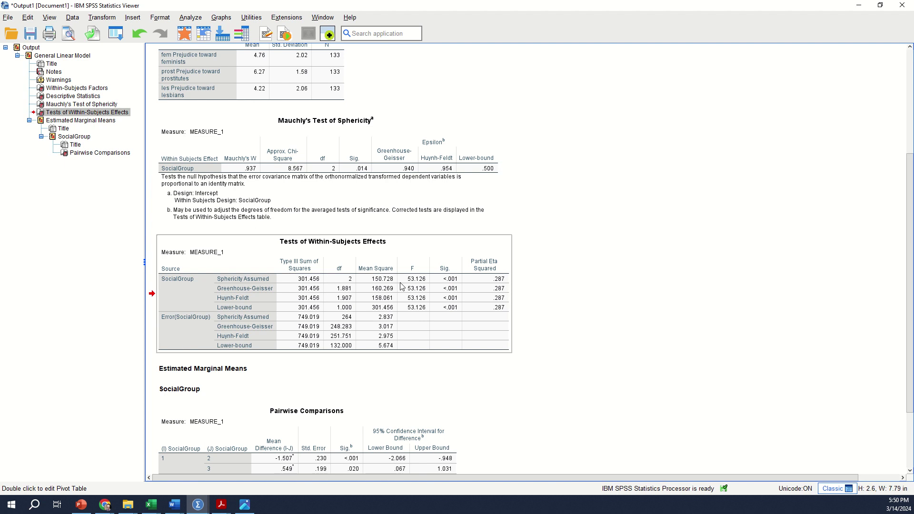
pyautogui.click(378, 174)
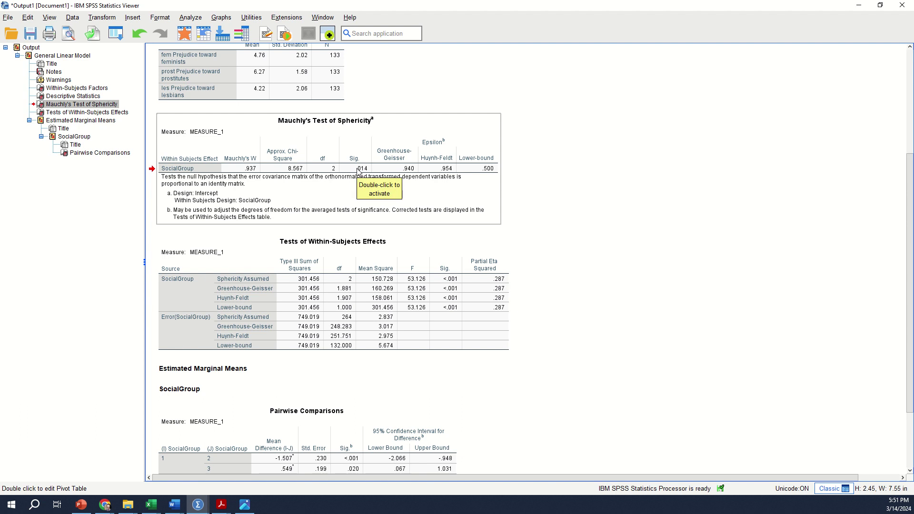
pyautogui.click(421, 315)
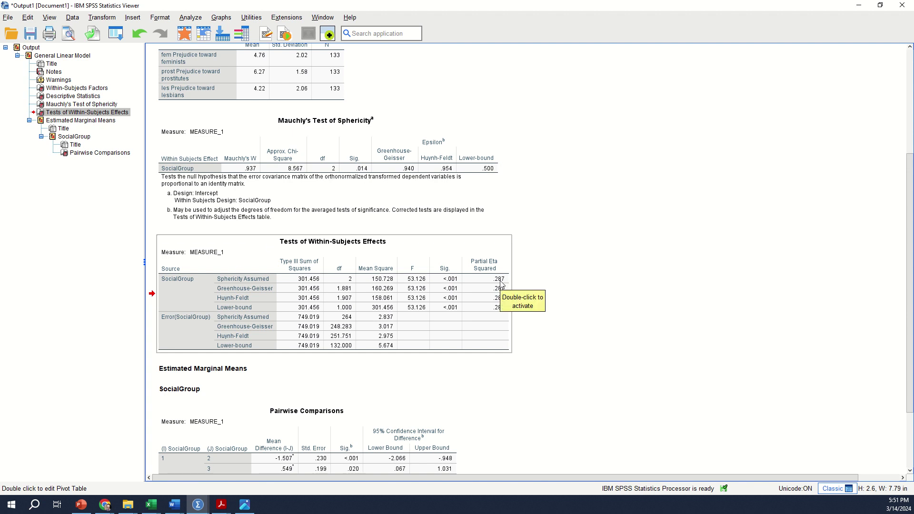
# Format the df, Mean Square and F values in the Tests of Within-Subjects Effects table to two decimals
pyautogui.doubleClick(366, 292)
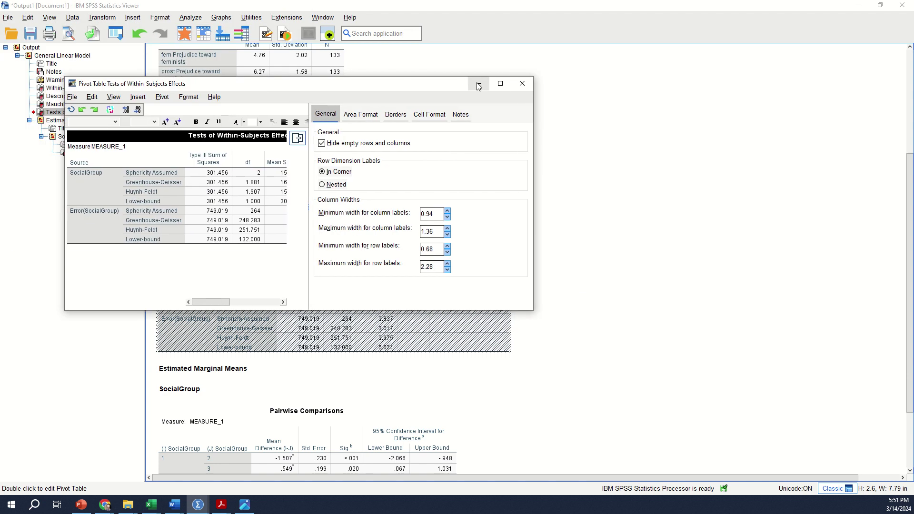
pyautogui.click(482, 82)
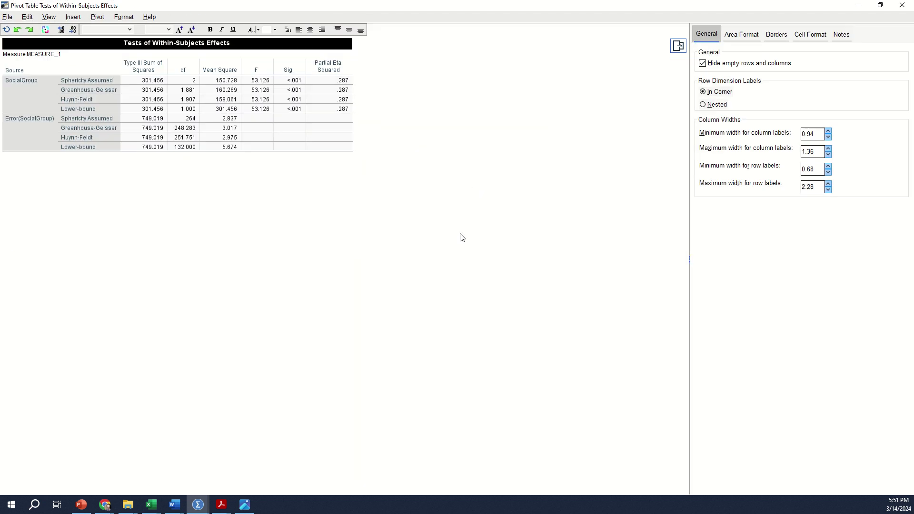
pyautogui.click(193, 93)
pyautogui.moveTo(193, 81); pyautogui.dragTo(256, 152)
pyautogui.rightClick(255, 151)
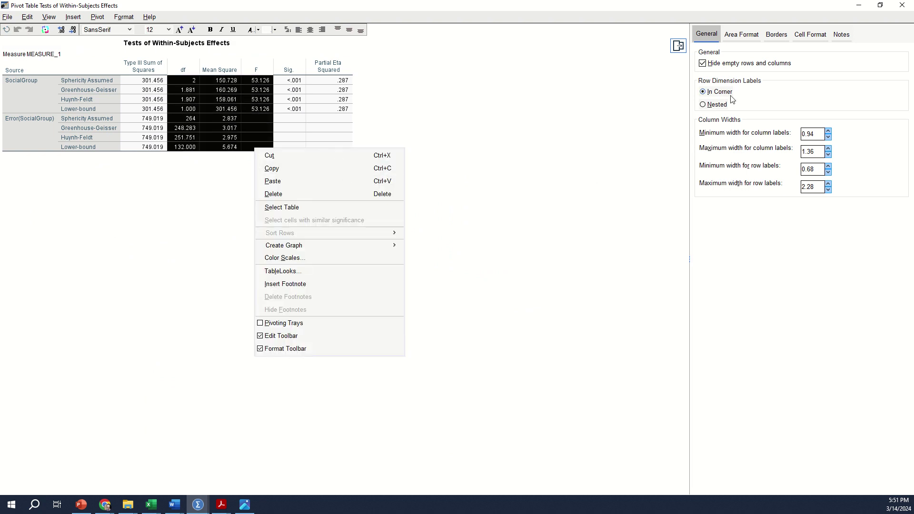
pyautogui.click(809, 34)
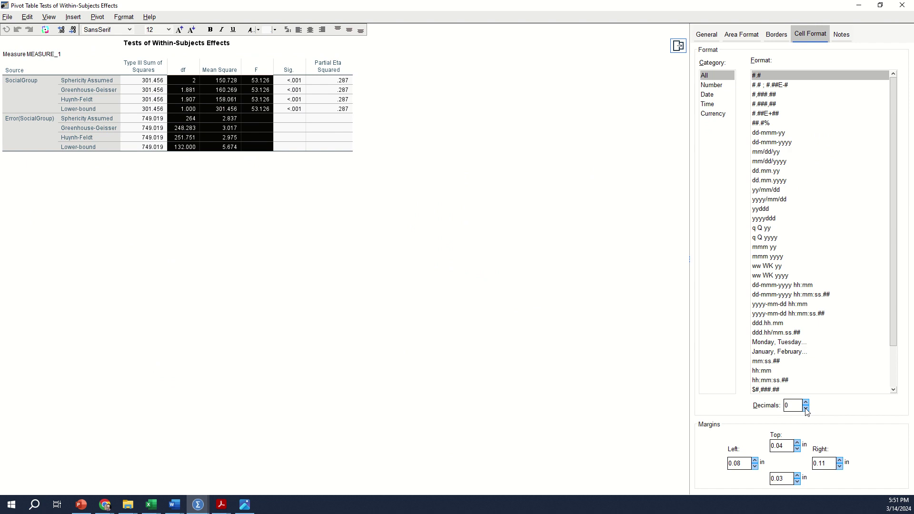
pyautogui.click(901, 5)
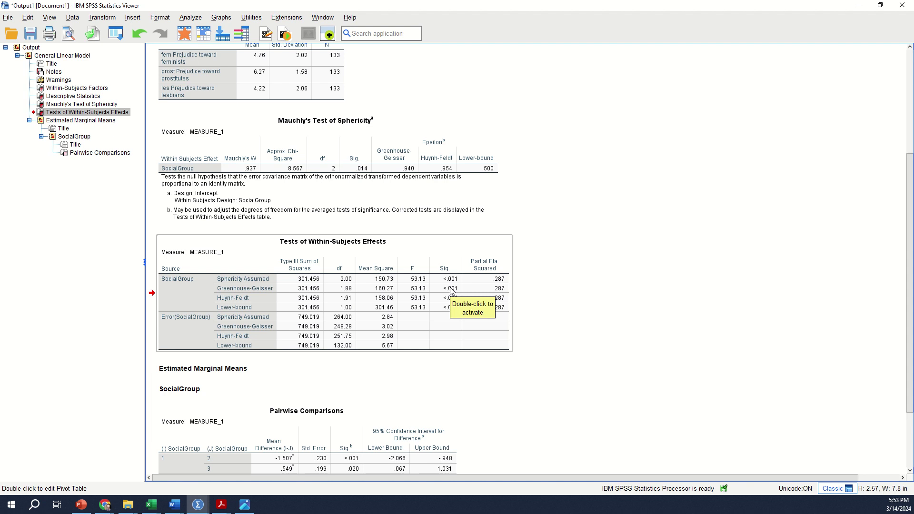
# Compare the group means in Descriptive Statistics with the SocialGroup F test and significance in Tests of Within-Subjects Effects
pyautogui.scroll(2, 530, 214)
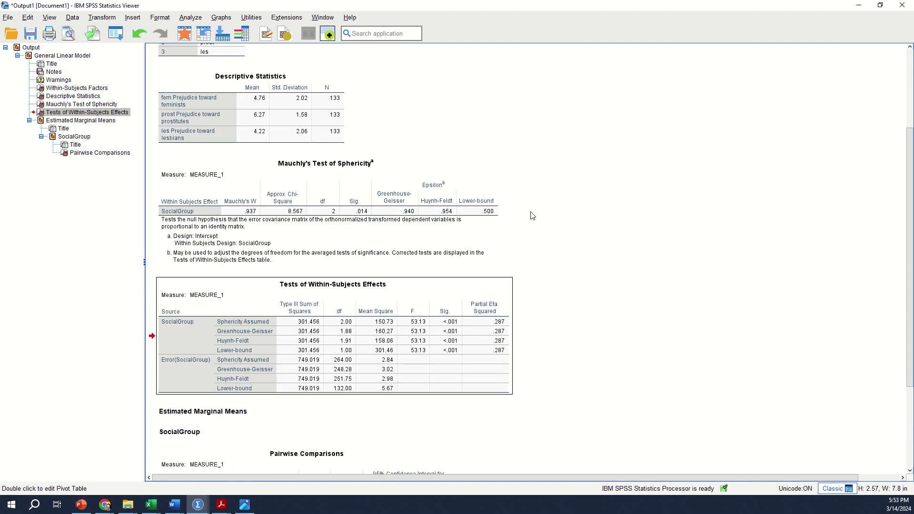
pyautogui.click(184, 122)
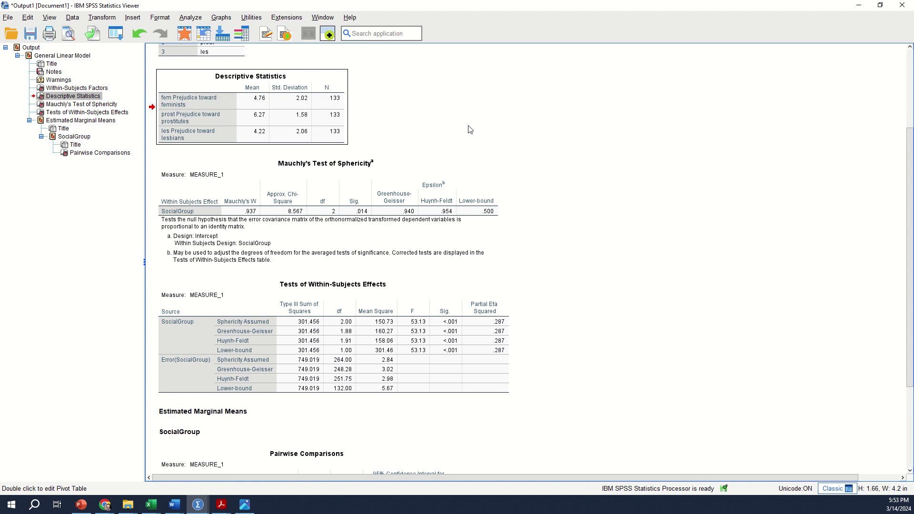
pyautogui.scroll(2, 533, 293)
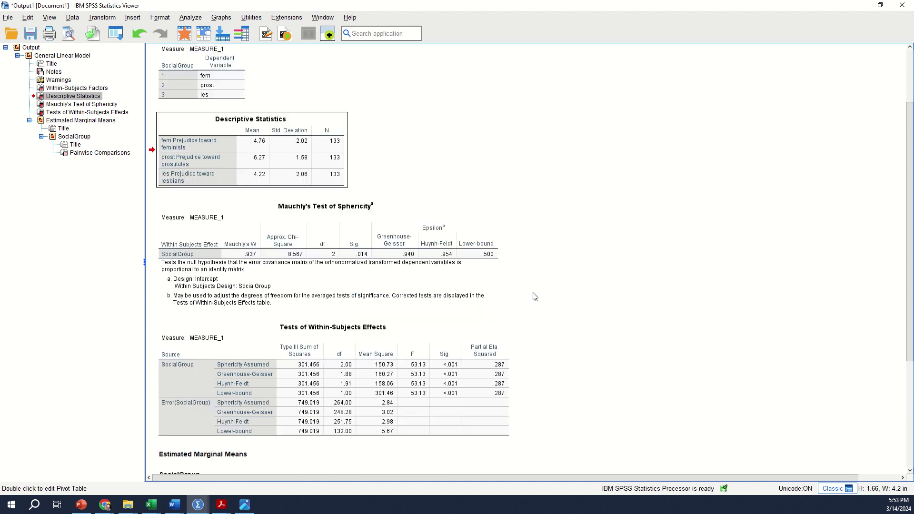
pyautogui.scroll(-2, 500, 306)
pyautogui.scroll(-4, 463, 319)
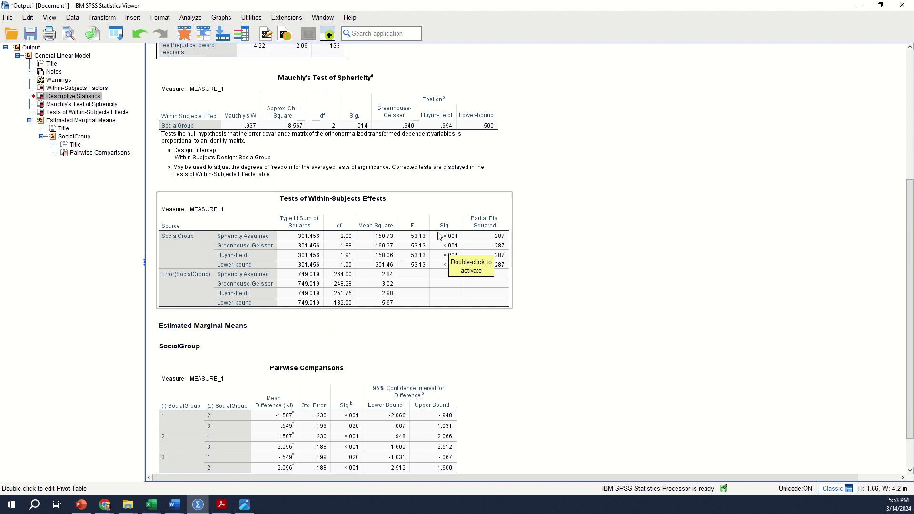
pyautogui.scroll(6, 223, 105)
pyautogui.scroll(-4, 545, 306)
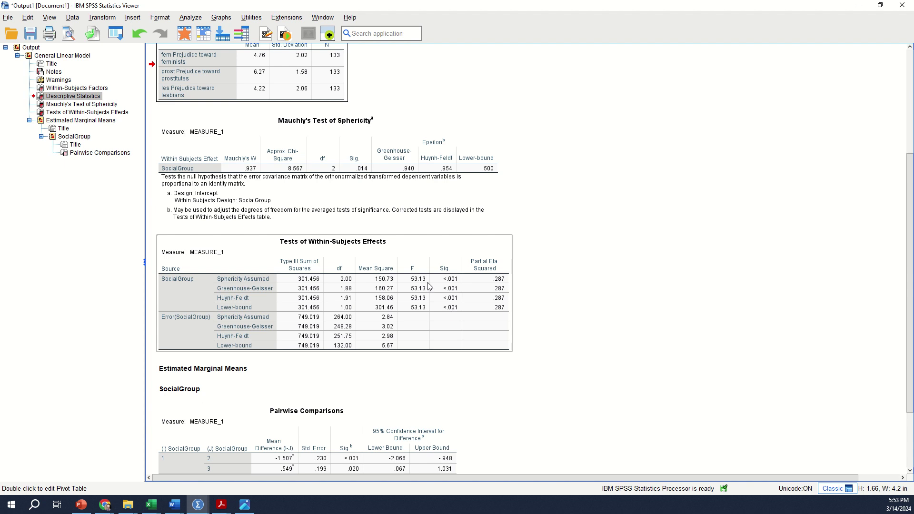
pyautogui.scroll(3, 552, 195)
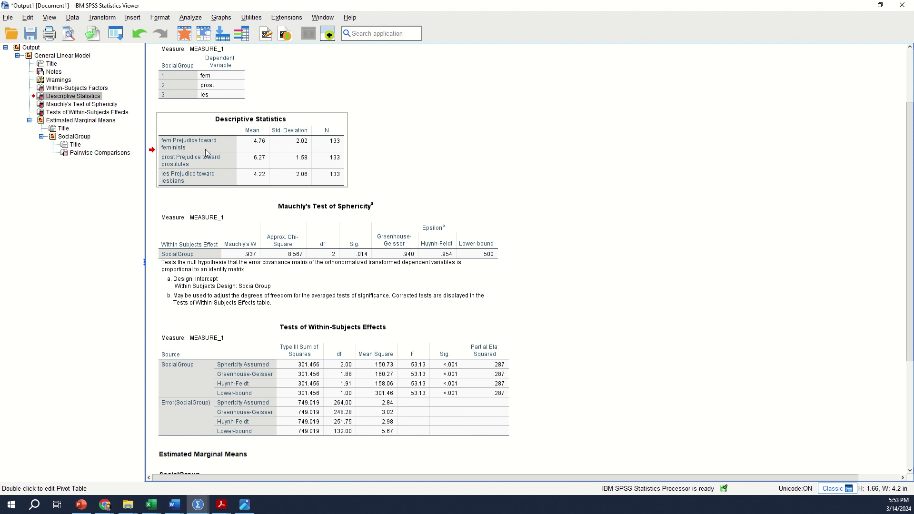
pyautogui.scroll(-3, 593, 277)
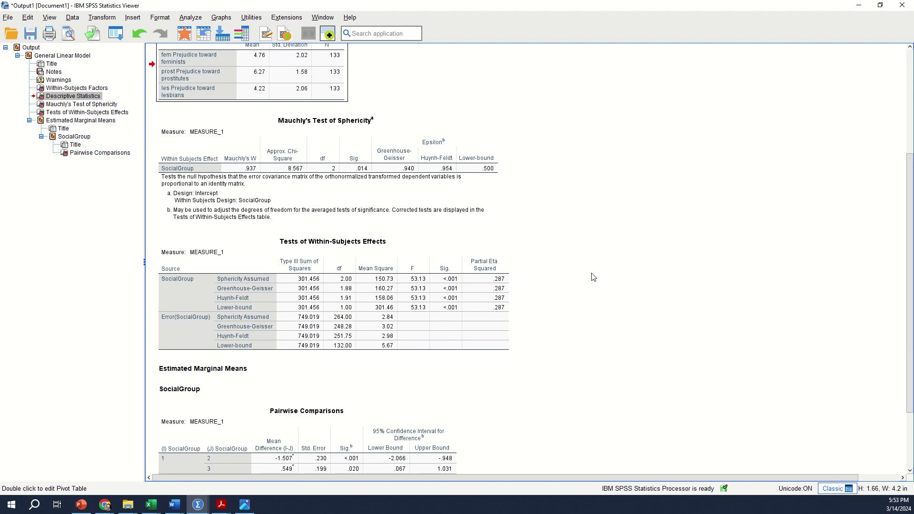
# Switch to the One-Way ANOVA presentation in PowerPoint and review Cohen's guidelines for partial eta-squared on slide 16
pyautogui.click(500, 291)
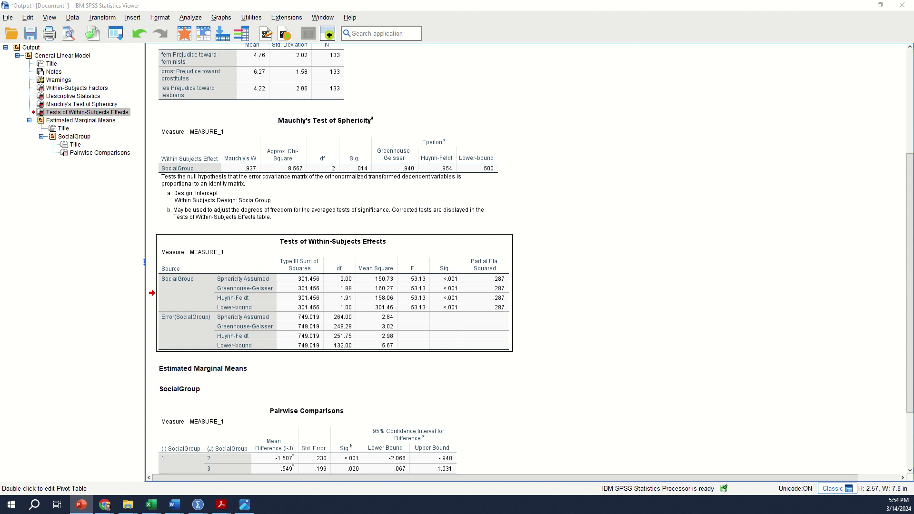
pyautogui.click(81, 504)
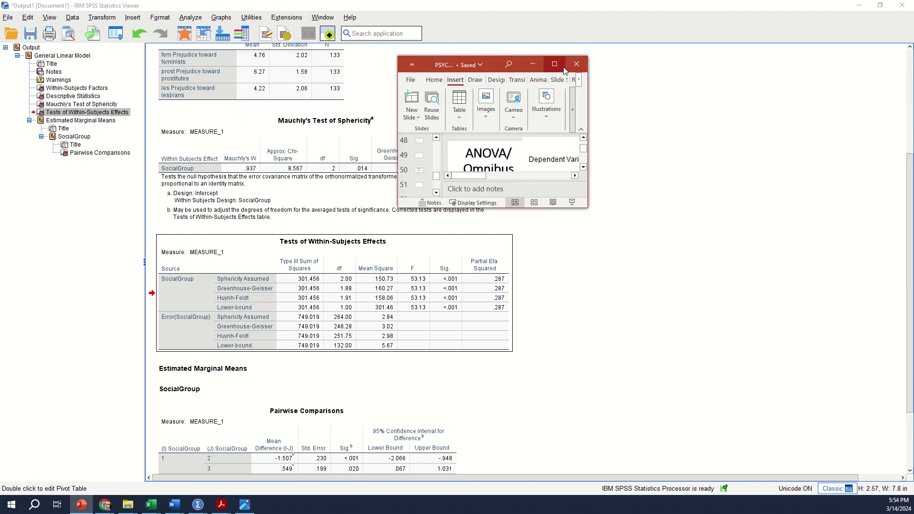
pyautogui.click(556, 64)
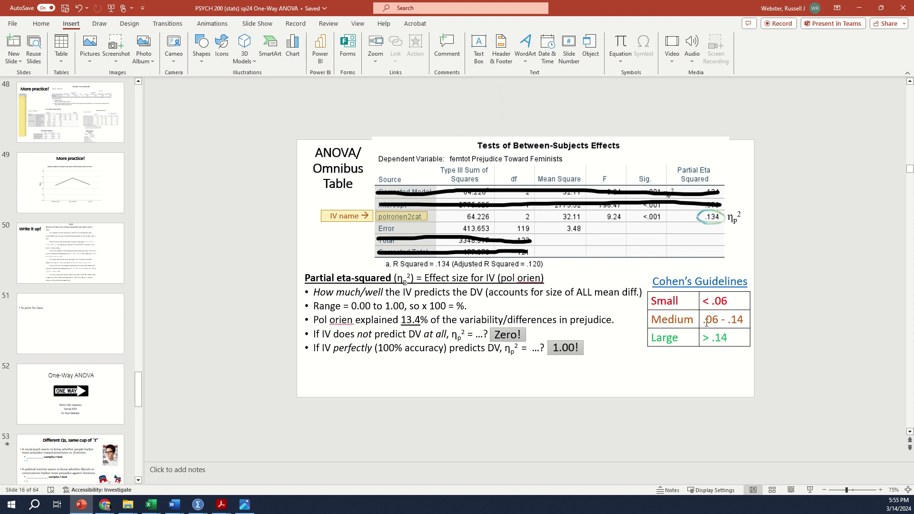
pyautogui.click(730, 339)
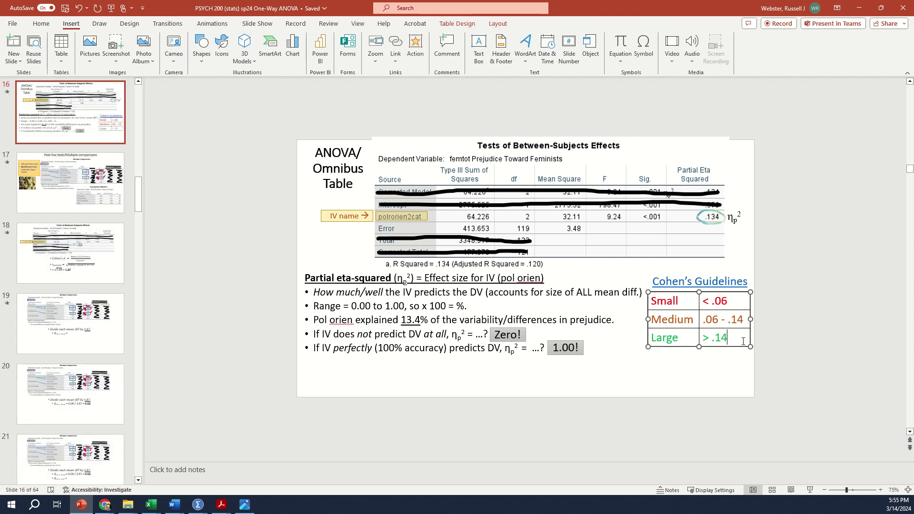
pyautogui.moveTo(714, 5); pyautogui.dragTo(516, 96)
pyautogui.click(578, 100)
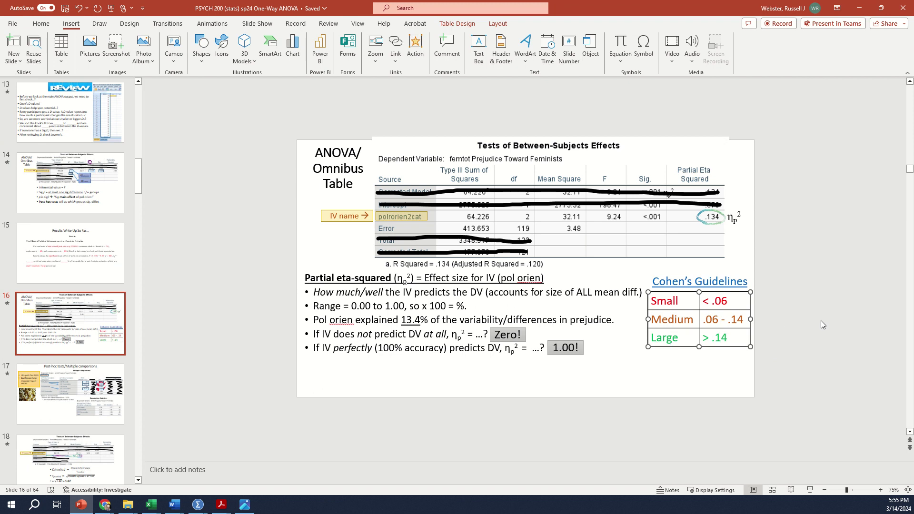
# Return to the SPSS output and examine the Greenhouse-Geisser partial eta squared for SocialGroup in Tests of Within-Subjects Effects
pyautogui.click(858, 8)
pyautogui.click(551, 303)
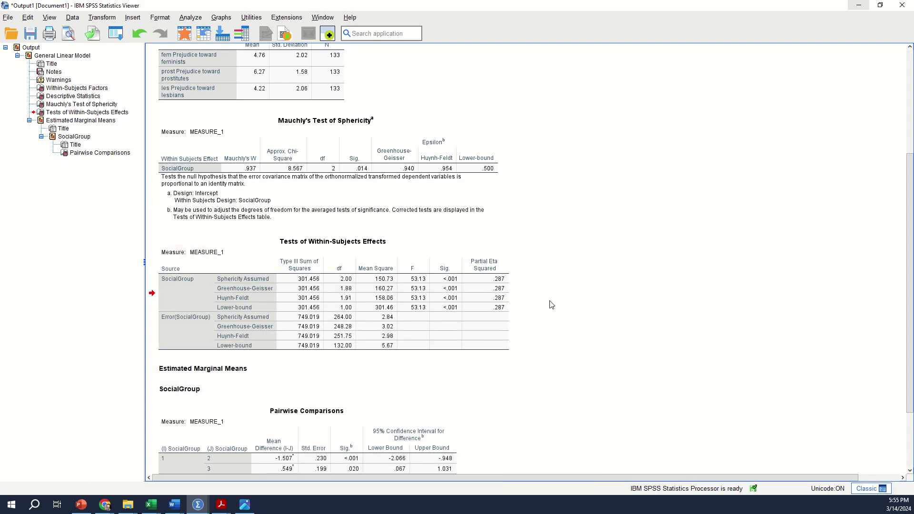
pyautogui.click(247, 299)
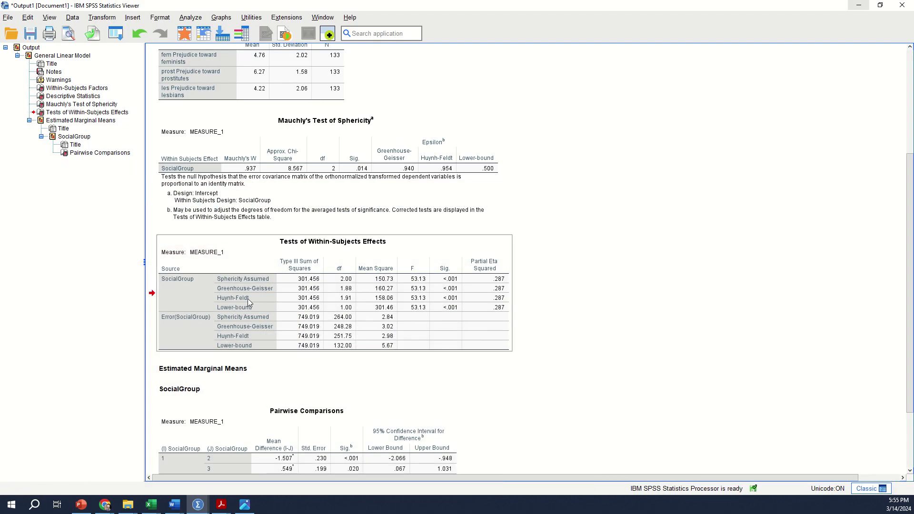
pyautogui.click(614, 252)
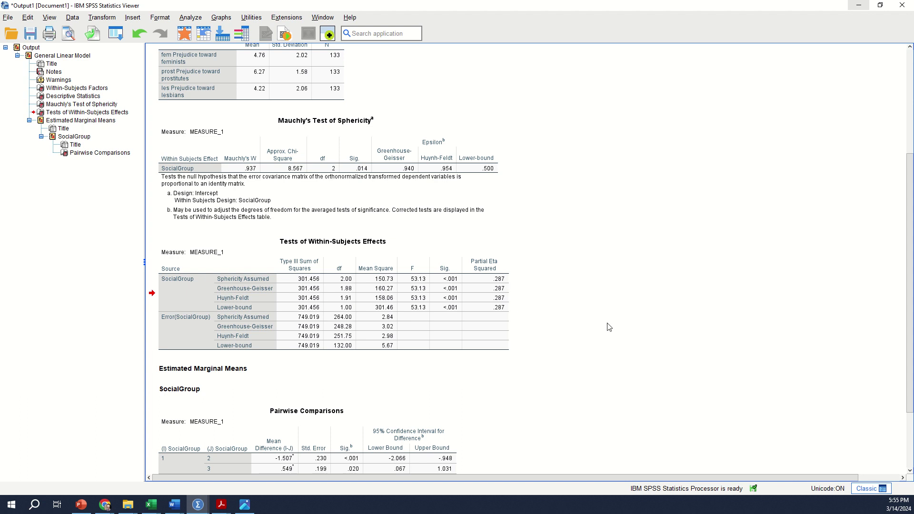
pyautogui.click(475, 297)
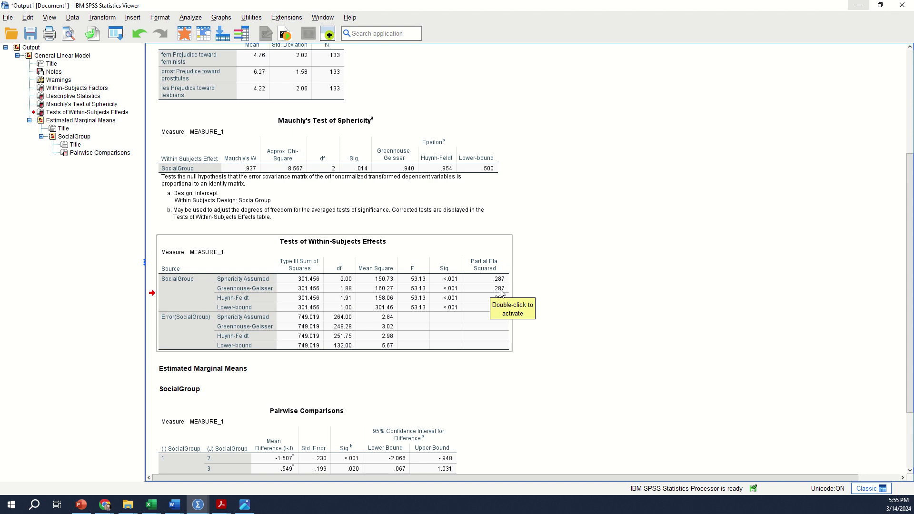
pyautogui.click(519, 306)
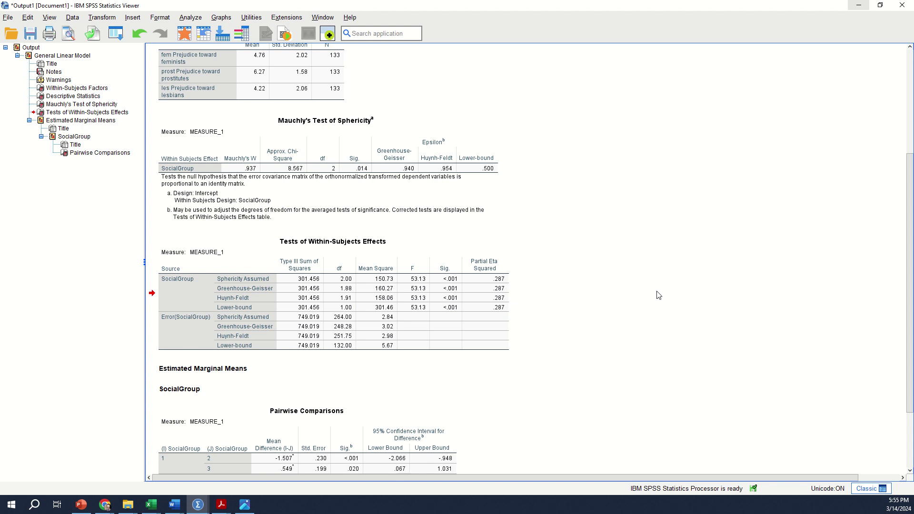
# Format the Mean Difference (I-J) values in the Pairwise Comparisons table to two decimals
pyautogui.scroll(-3, 658, 296)
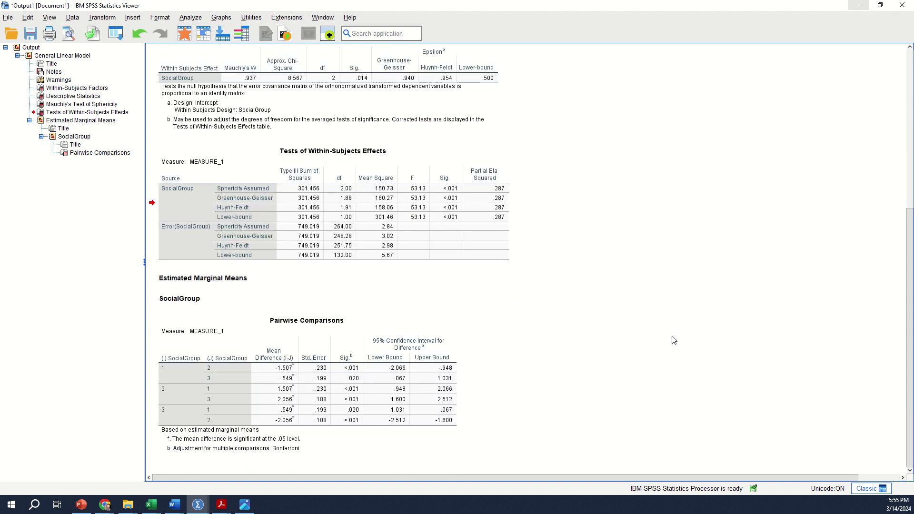
pyautogui.click(372, 399)
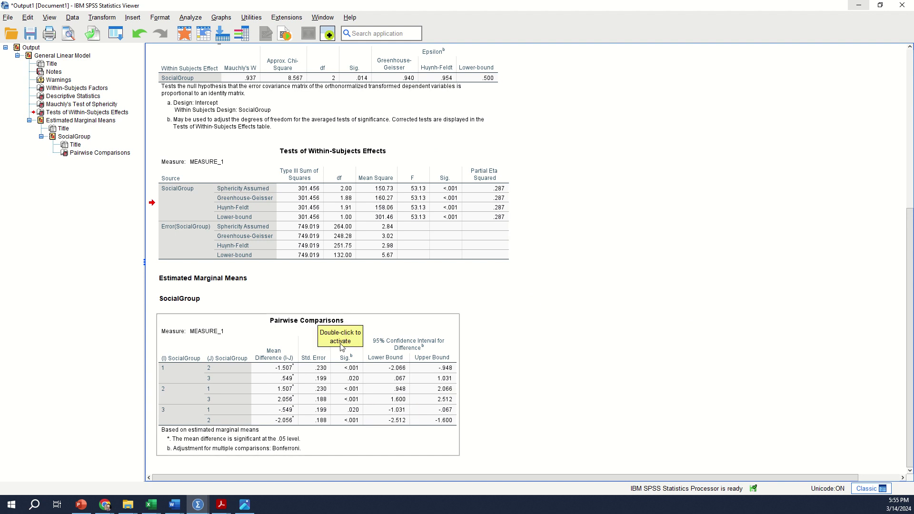
pyautogui.doubleClick(366, 367)
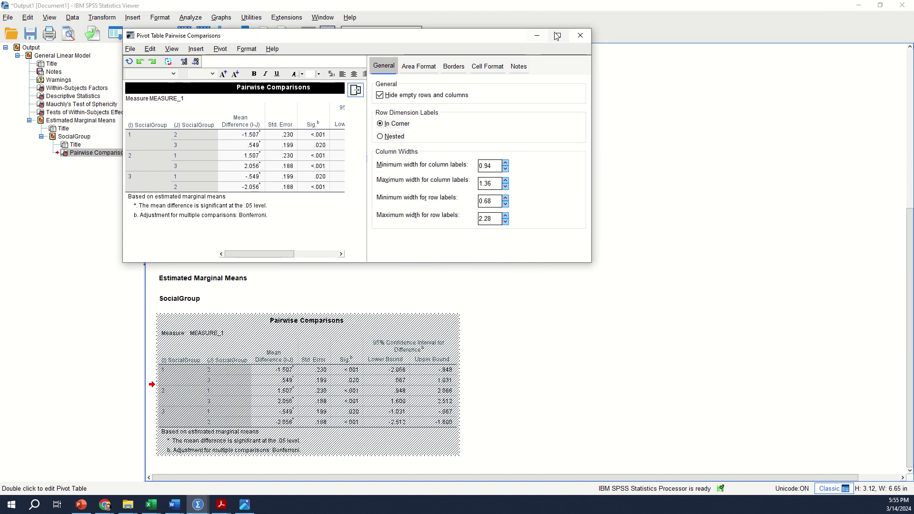
pyautogui.moveTo(134, 92); pyautogui.dragTo(135, 143)
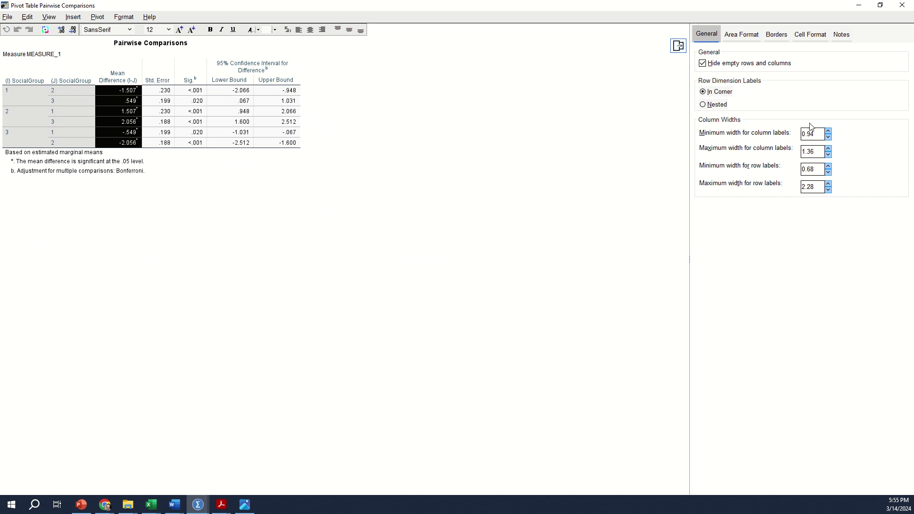
pyautogui.click(809, 34)
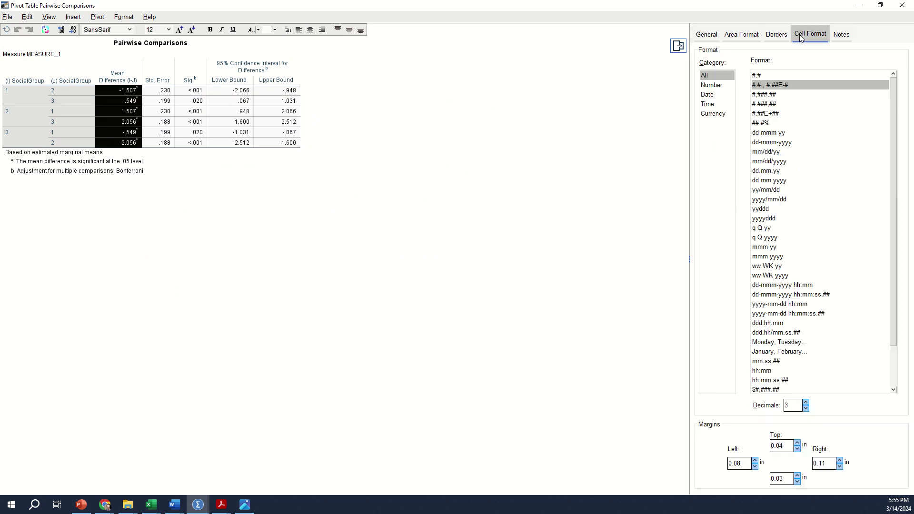
pyautogui.click(805, 408)
pyautogui.click(901, 5)
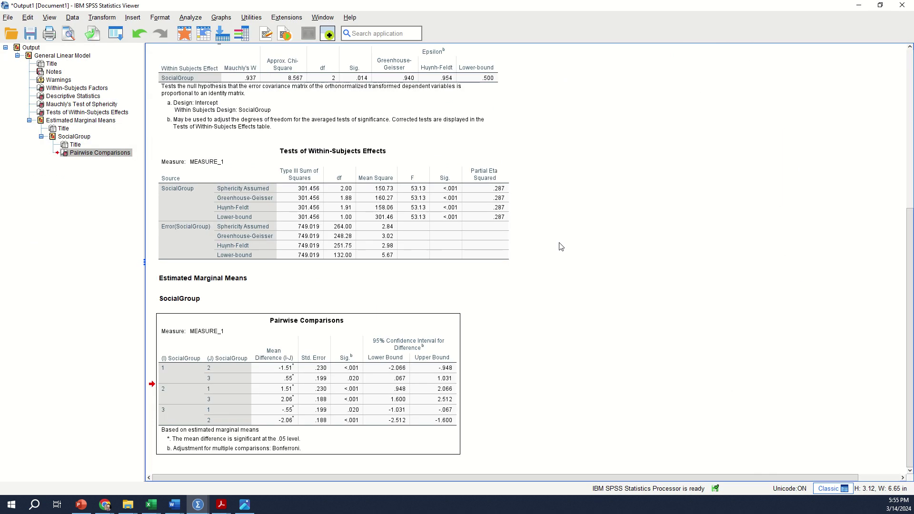
# Match the SocialGroup codes in Pairwise Comparisons to their dependent variables in the Within-Subjects Factors table
pyautogui.click(322, 385)
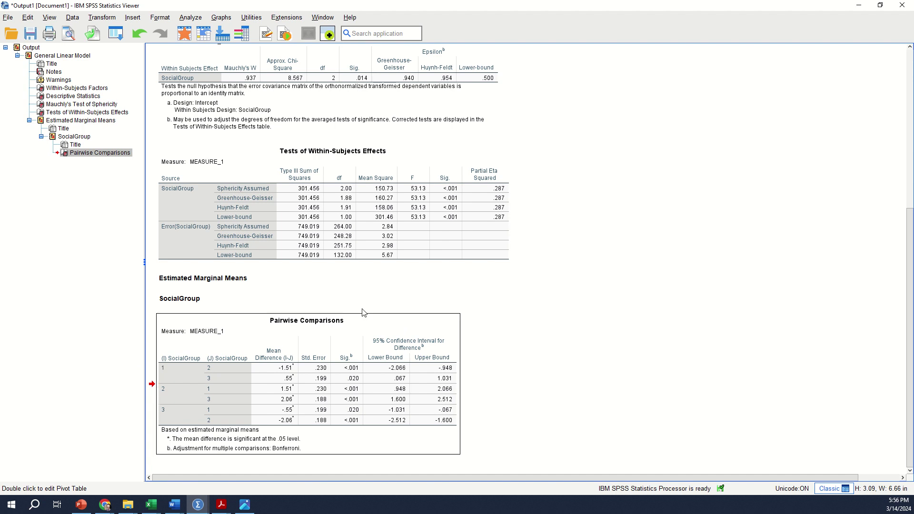
pyautogui.scroll(5, 320, 312)
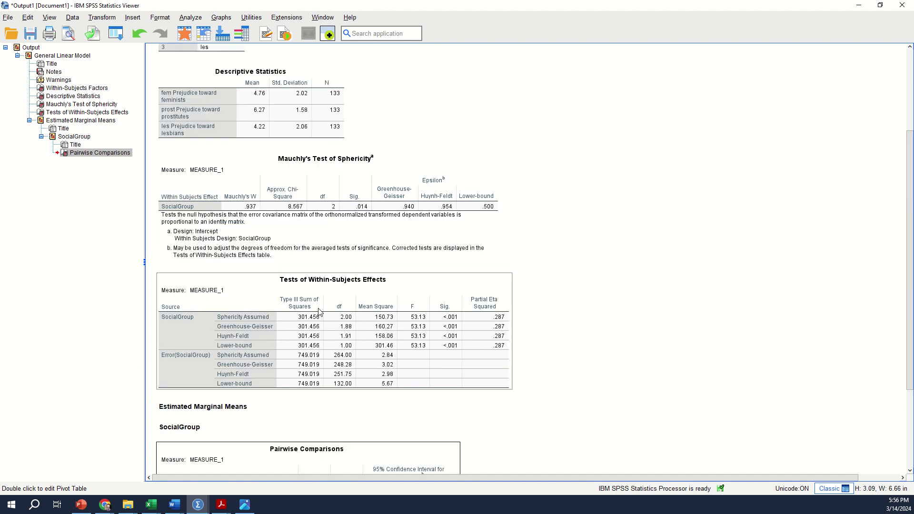
pyautogui.click(219, 180)
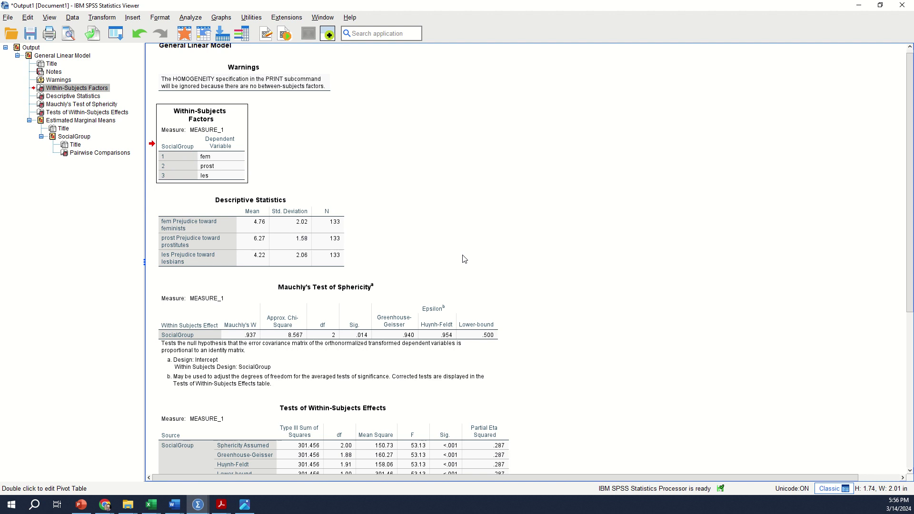
# Compare feminists with prostitutes and lesbians in Pairwise Comparisons, matching the SocialGroup codes to the Within-Subjects Factors table
pyautogui.scroll(-8, 463, 257)
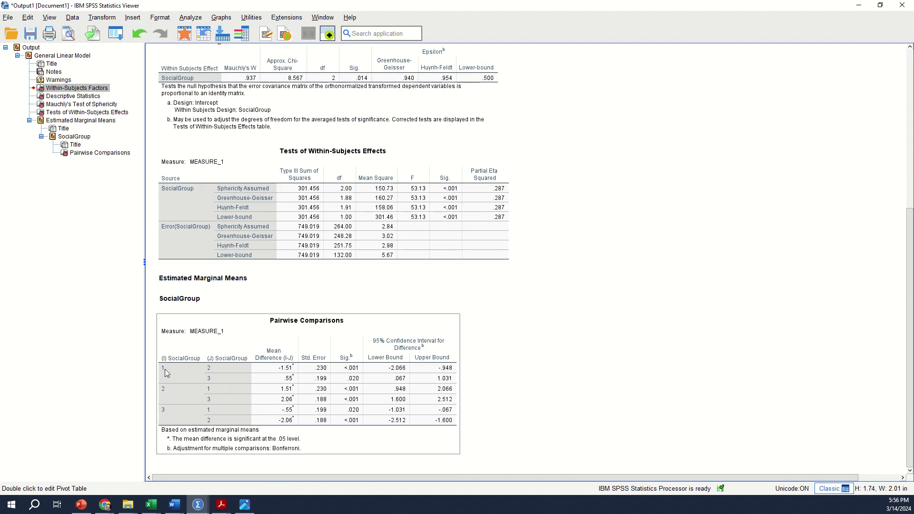
pyautogui.scroll(6, 206, 370)
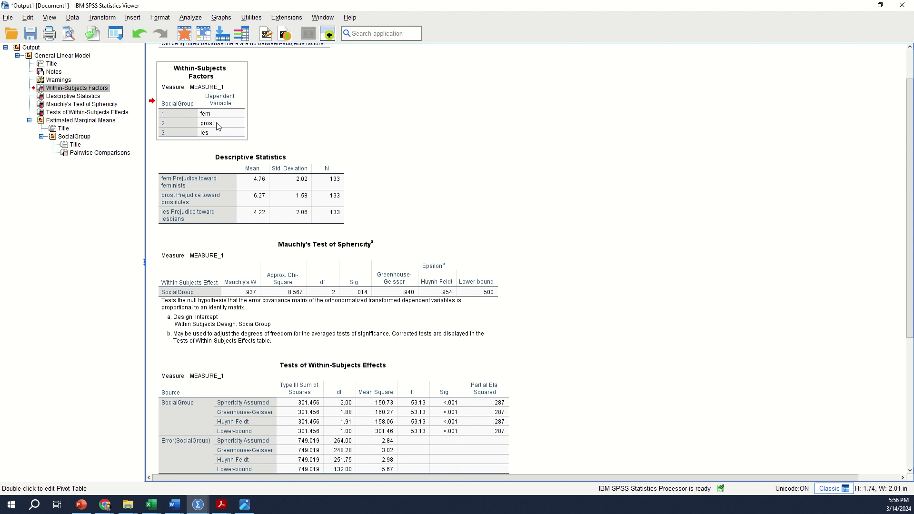
pyautogui.scroll(-6, 389, 238)
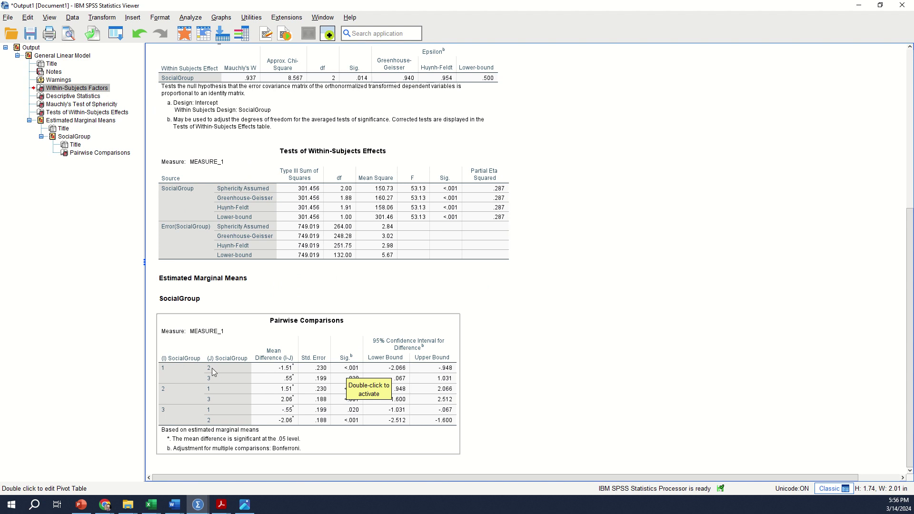
pyautogui.click(509, 369)
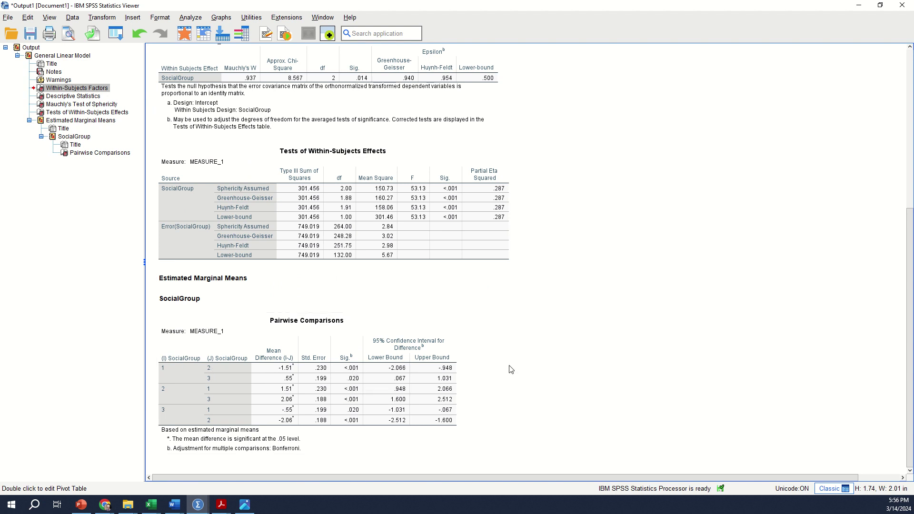
pyautogui.click(192, 379)
pyautogui.scroll(4, 598, 369)
pyautogui.click(380, 222)
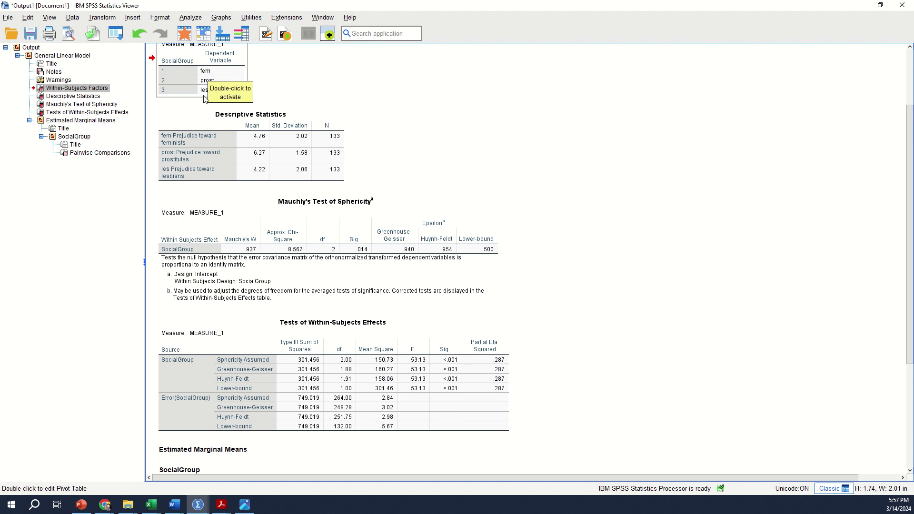
pyautogui.scroll(-3, 638, 305)
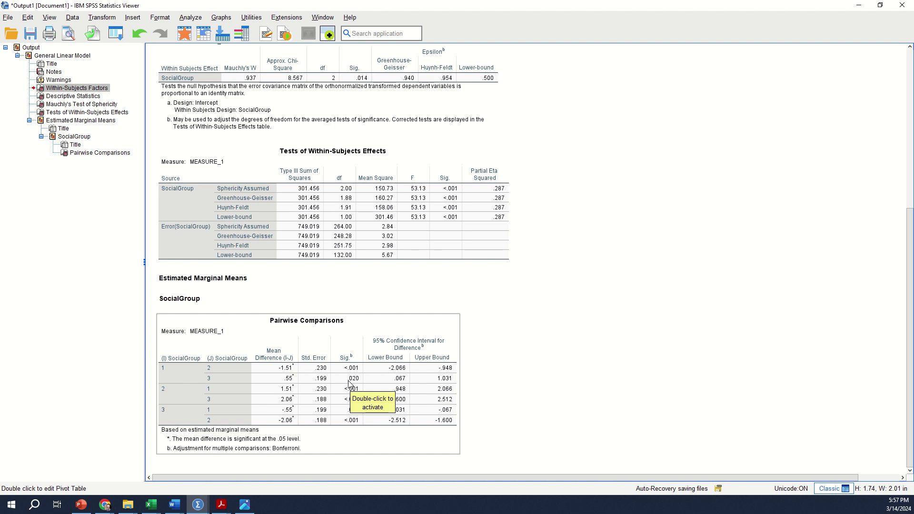
# Examine the prostitutes versus lesbians comparison in Pairwise Comparisons against the group means in Descriptive Statistics
pyautogui.click(493, 322)
pyautogui.scroll(5, 540, 317)
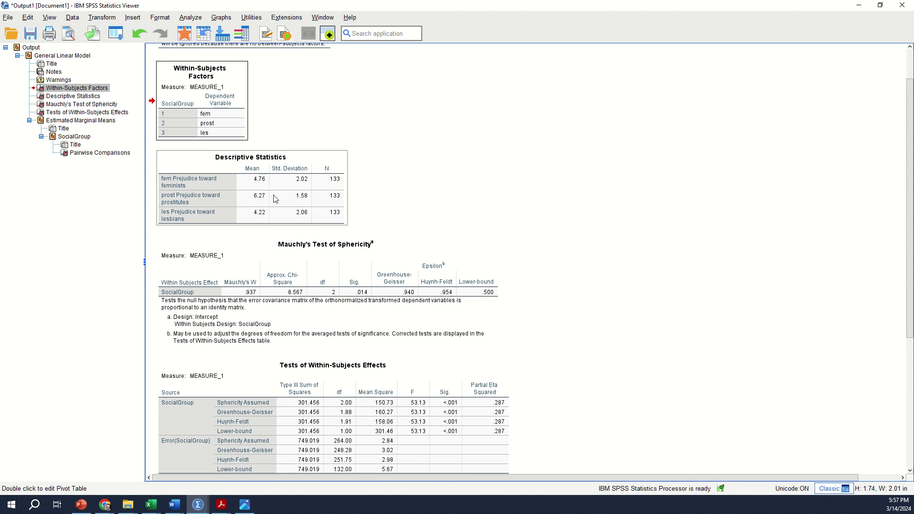
pyautogui.scroll(-5, 525, 307)
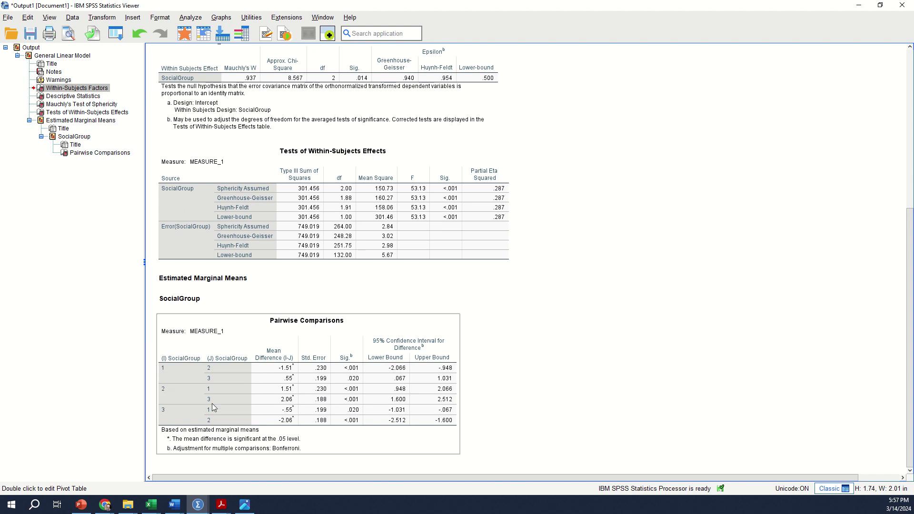
pyautogui.scroll(5, 212, 403)
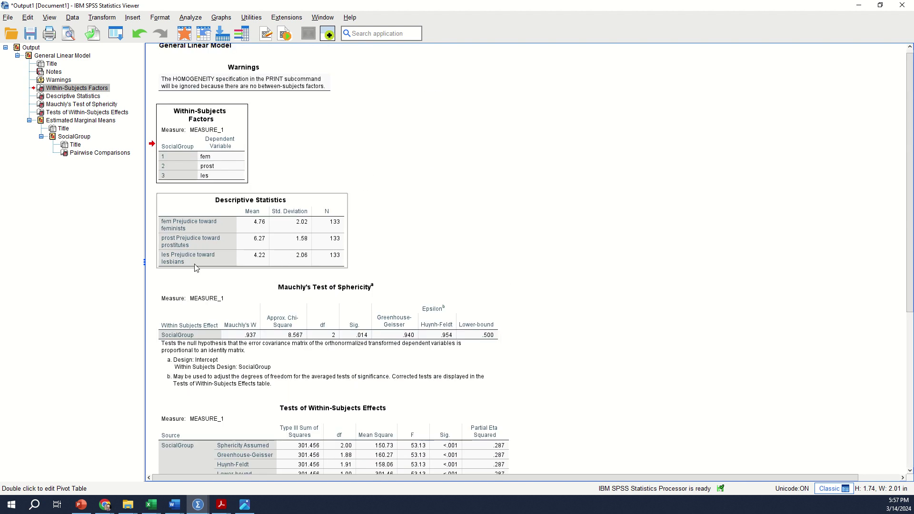
pyautogui.scroll(-5, 545, 403)
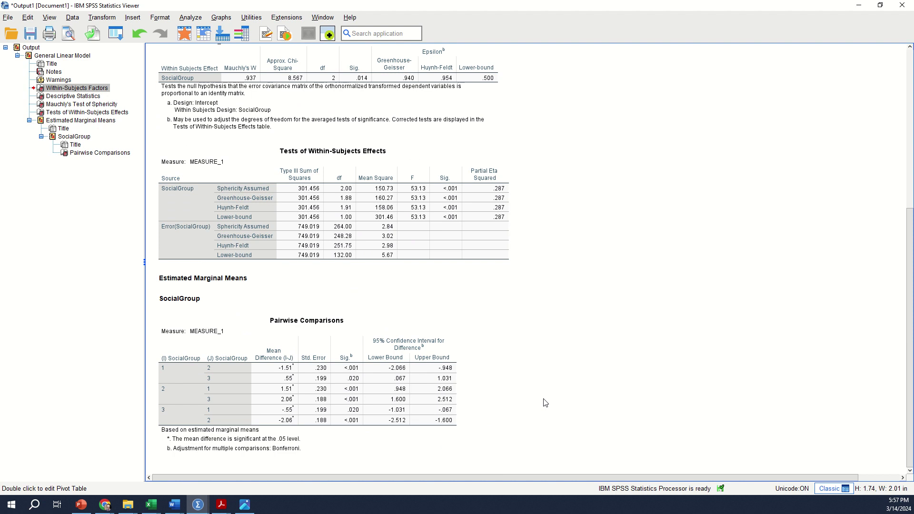
pyautogui.click(316, 421)
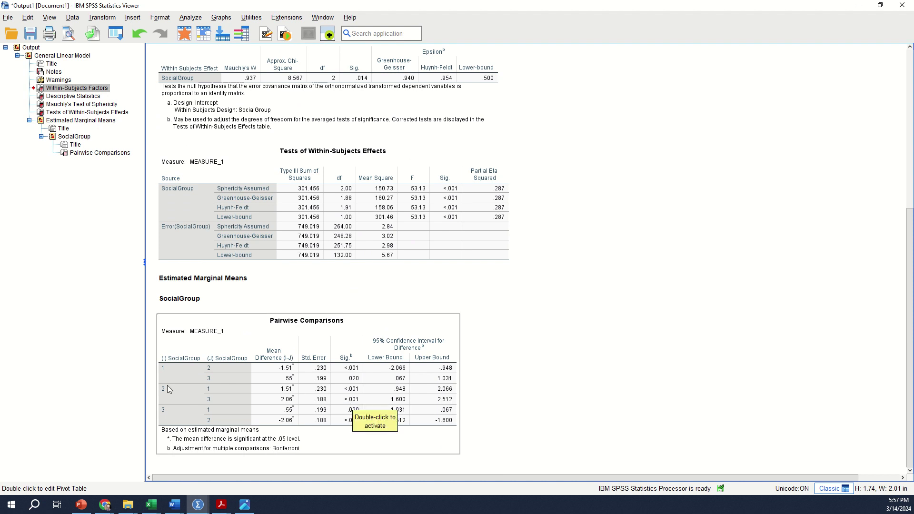
pyautogui.scroll(5, 238, 359)
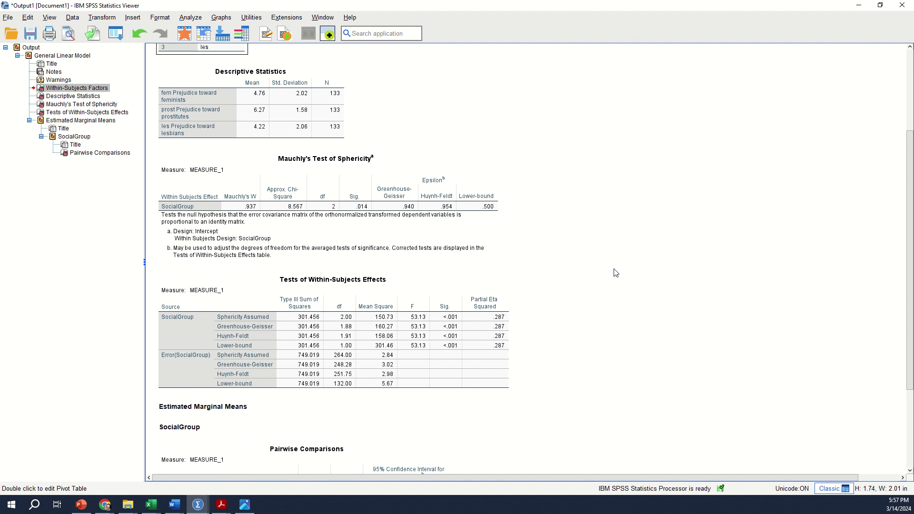
pyautogui.click(271, 126)
pyautogui.scroll(-3, 581, 315)
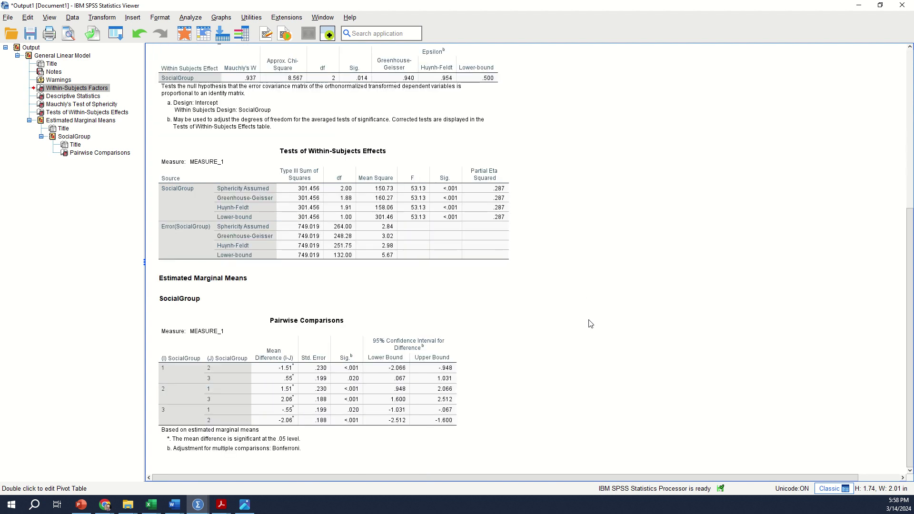
# Open the Tests of Within-Subjects Effects table briefly, and return to the output to review the Descriptive Statistics
pyautogui.doubleClick(475, 209)
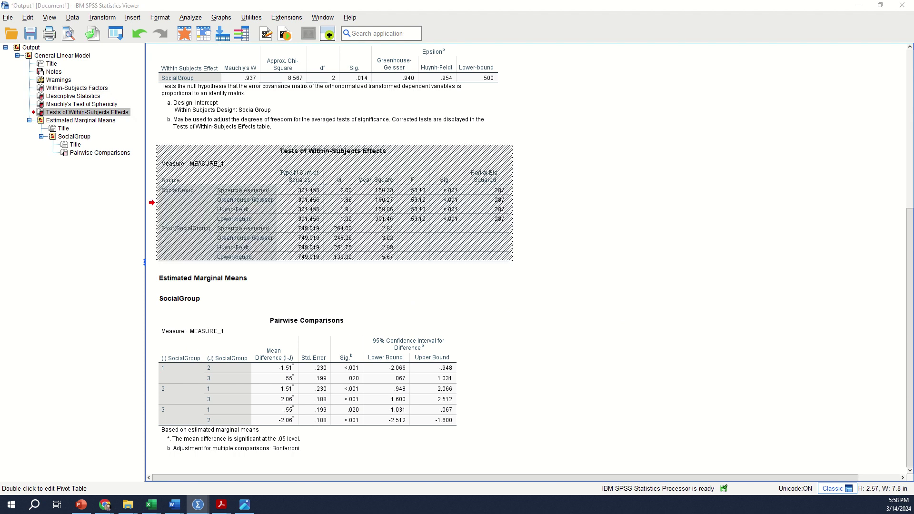
pyautogui.click(481, 108)
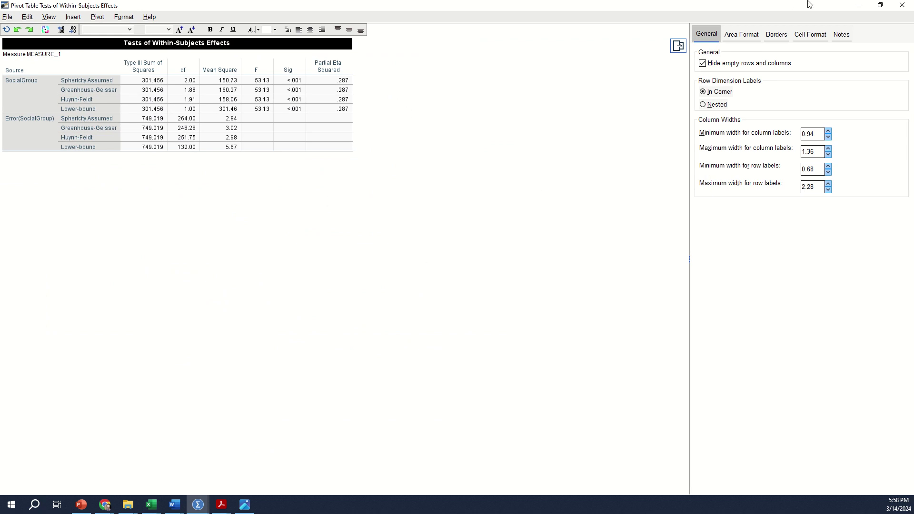
pyautogui.click(857, 6)
pyautogui.scroll(10, 594, 123)
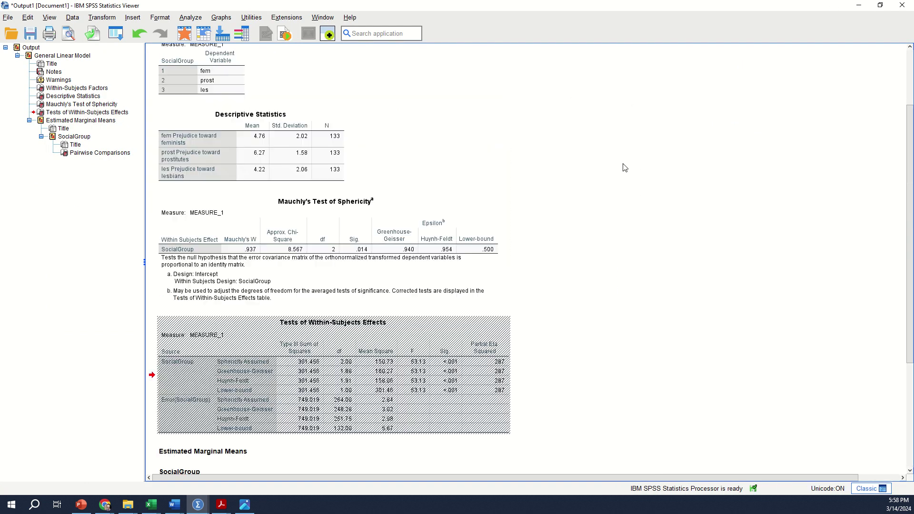
pyautogui.click(233, 233)
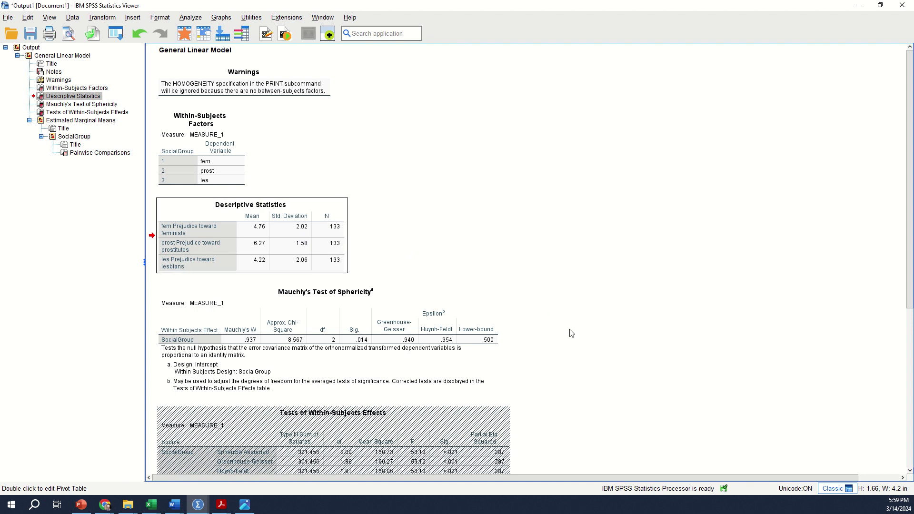
# Calculate in Calculator the square root of 3.02, the Greenhouse-Geisser error mean square from Tests of Within-Subjects Effects
pyautogui.doubleClick(403, 407)
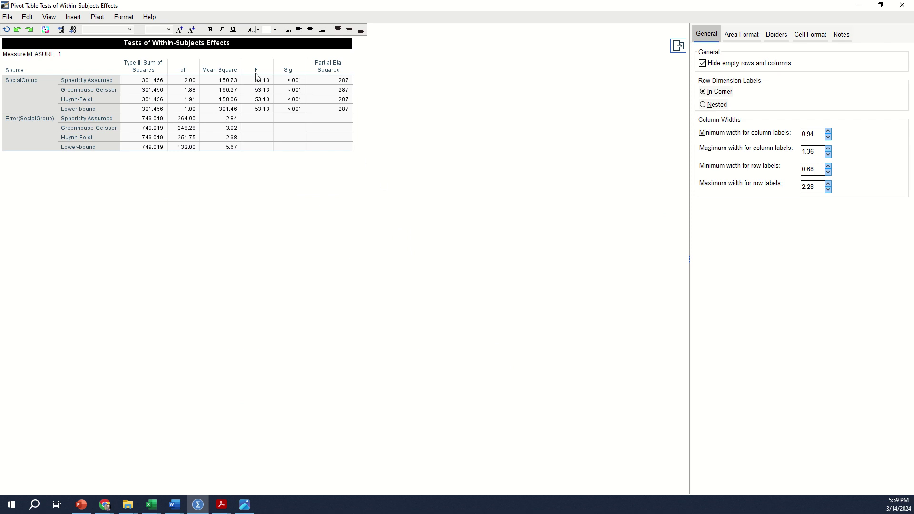
pyautogui.click(233, 131)
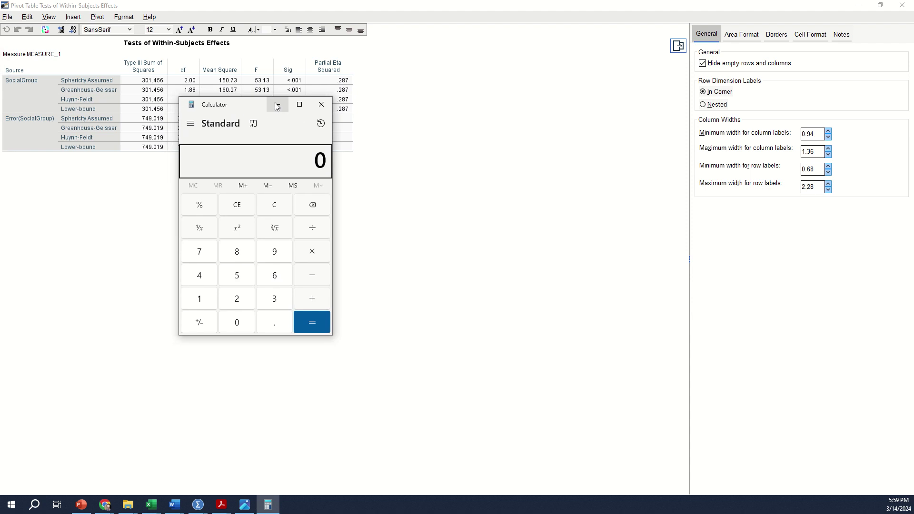
pyautogui.write('3.02')
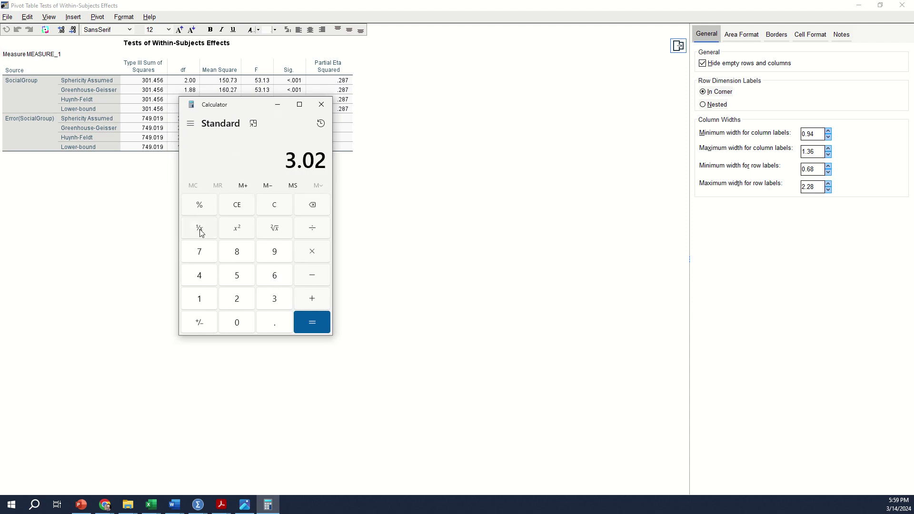
pyautogui.click(276, 231)
pyautogui.moveTo(251, 105); pyautogui.dragTo(472, 81)
pyautogui.moveTo(410, 138); pyautogui.dragTo(436, 137)
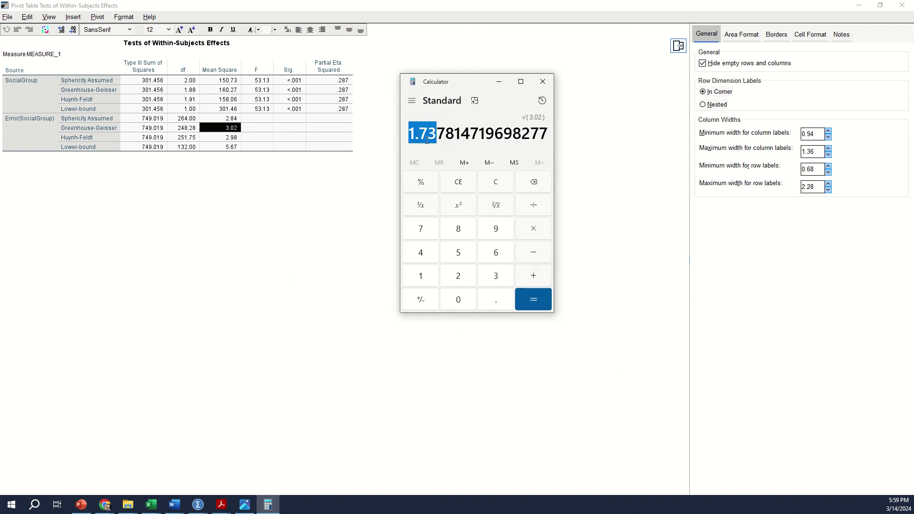
pyautogui.moveTo(411, 133); pyautogui.dragTo(435, 134)
# Return to the output, select the Pairwise Comparisons table and bring the Calculator result up beside its mean differences
pyautogui.click(858, 6)
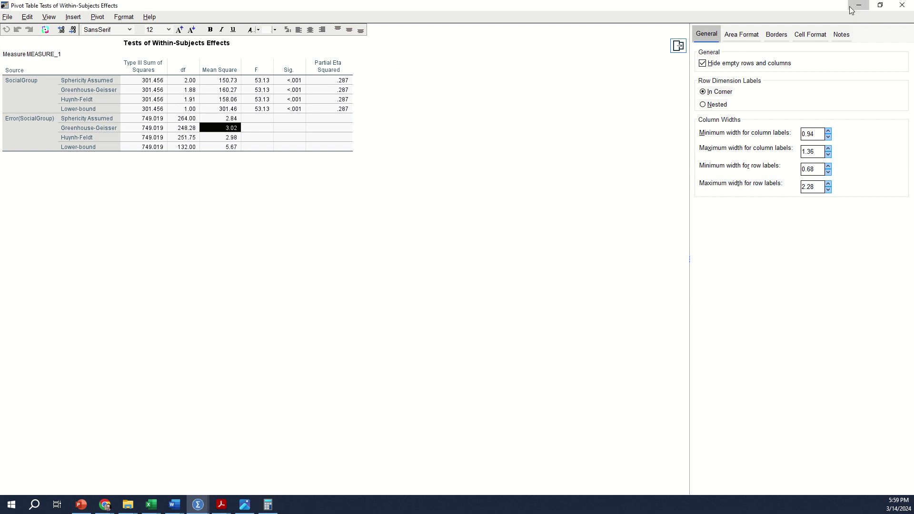
pyautogui.click(660, 222)
pyautogui.scroll(-10, 620, 314)
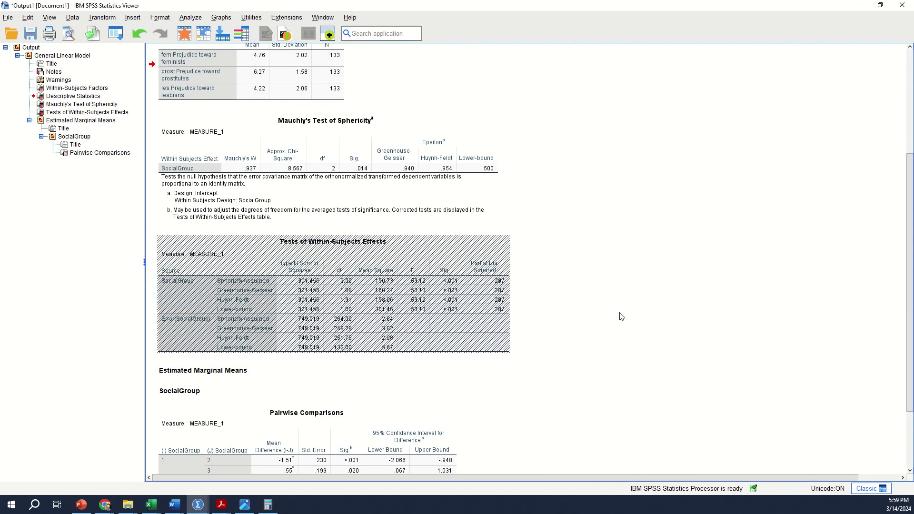
pyautogui.hotkey('alt', 'Tab')
pyautogui.click(325, 406)
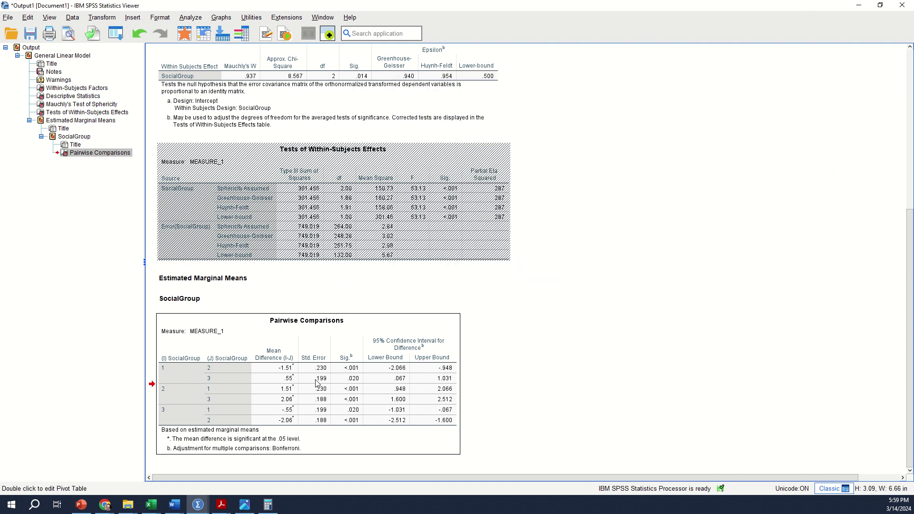
pyautogui.click(493, 282)
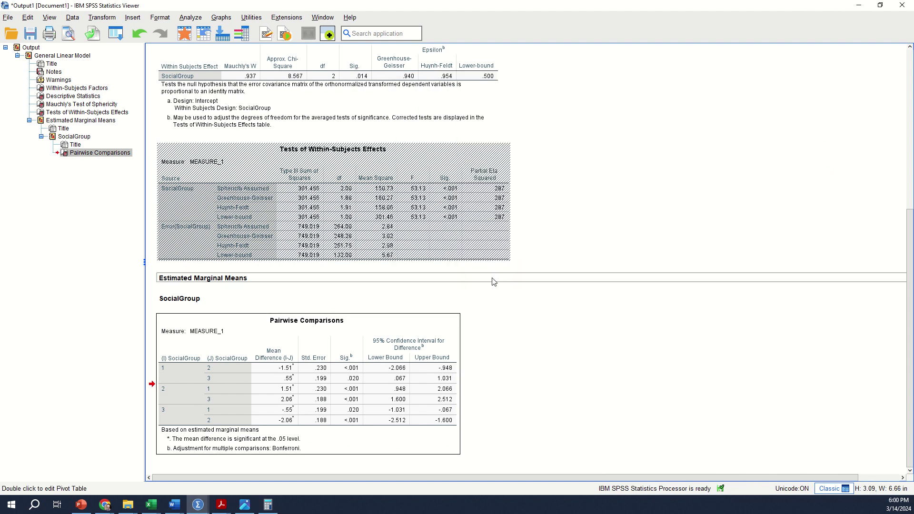
pyautogui.hotkey('alt', 'Tab')
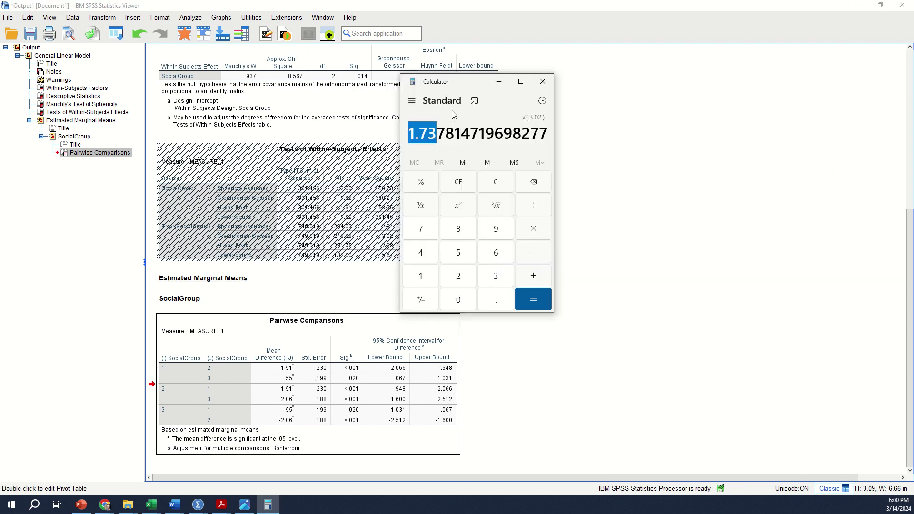
# Open the Pairwise Comparisons table for editing and add "d" after the text of the Bonferroni footnote b
pyautogui.doubleClick(316, 448)
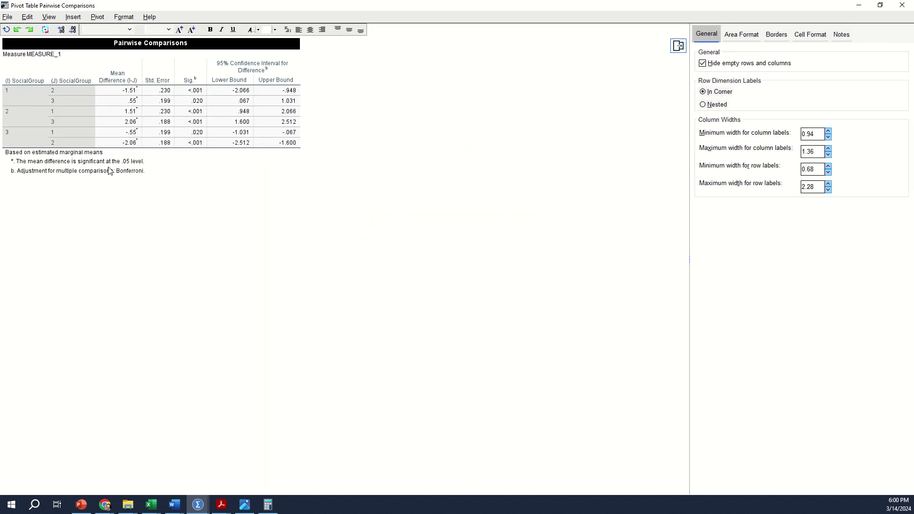
pyautogui.click(143, 172)
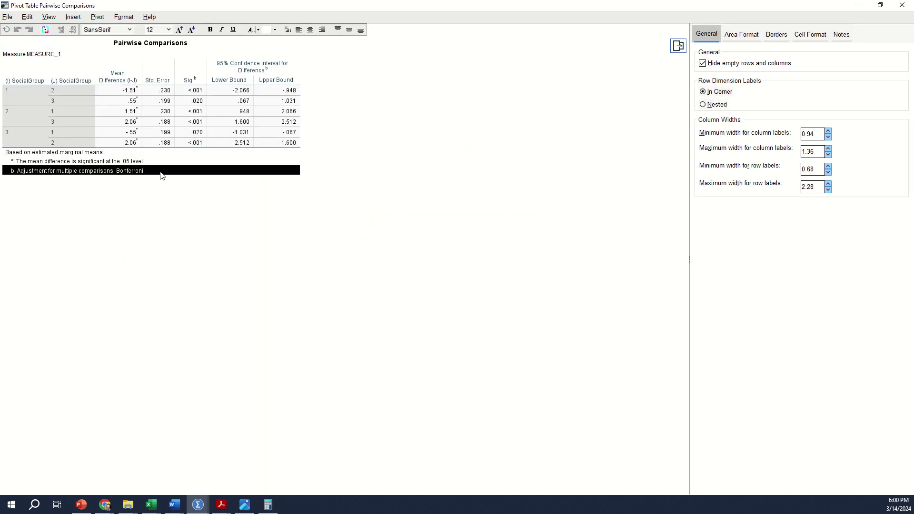
pyautogui.doubleClick(160, 172)
pyautogui.click(161, 172)
pyautogui.press('Return')
pyautogui.doubleClick(162, 174)
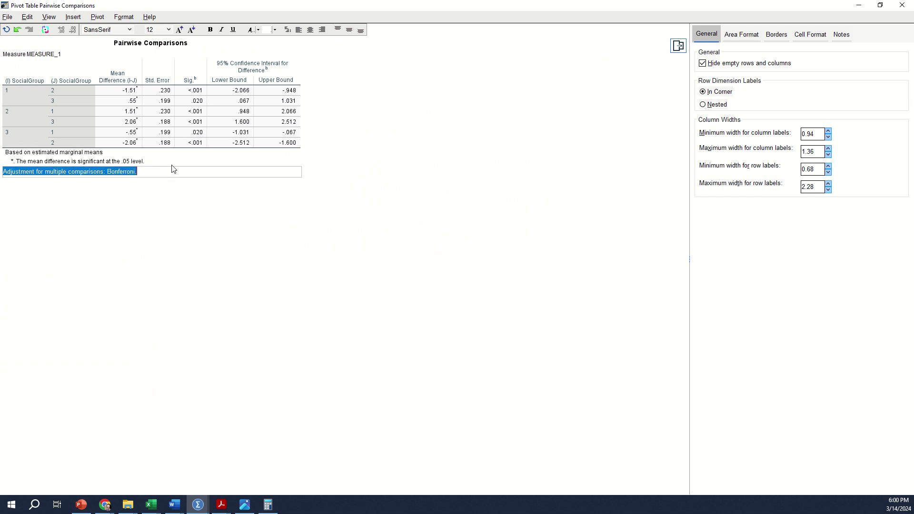
pyautogui.click(173, 162)
pyautogui.doubleClick(173, 165)
pyautogui.click(165, 173)
pyautogui.doubleClick(162, 171)
pyautogui.click(167, 170)
pyautogui.write('d ')
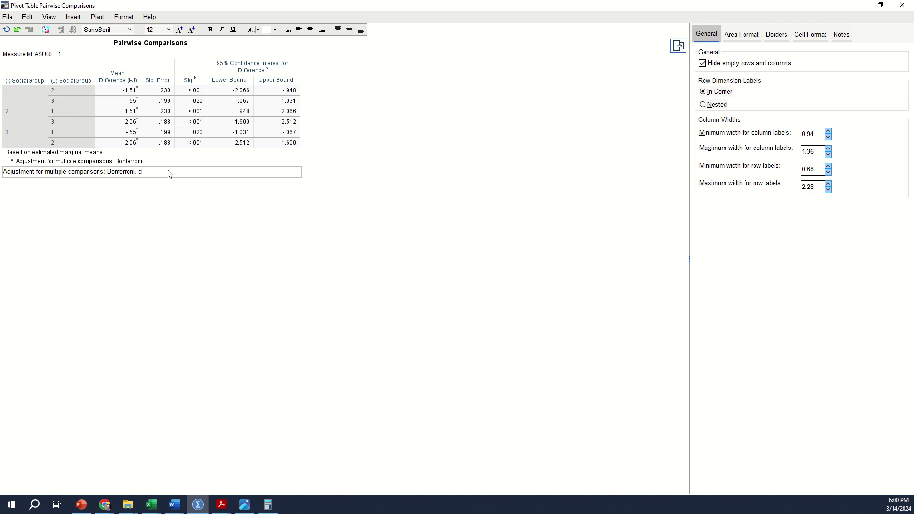
# Extend footnote b with the placeholders "fem vs. prost = ; d prost vs. lesbians = d; fem vs. les =" and leave the table editor
pyautogui.write('fem vs. I')
pyautogui.press('BackSpace')
pyautogui.write('post -')
pyautogui.press('BackSpace')
pyautogui.press('BackSpace')
pyautogui.write('= ; d prost vs')
pyautogui.press('BackSpace')
pyautogui.write('. lesbians = d;')
pyautogui.write('fem vs. lesb')
pyautogui.press('BackSpace')
pyautogui.write('=')
pyautogui.hotkey('alt', 'F4')
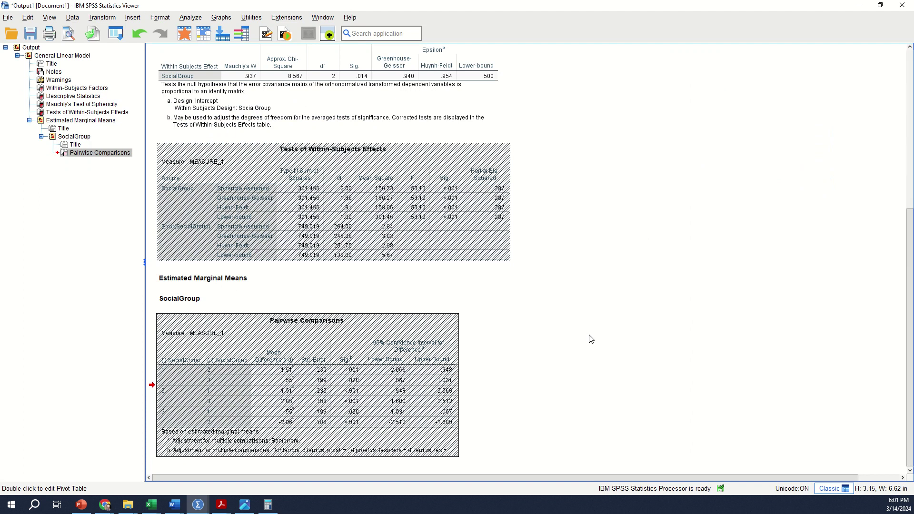
# Calculate Cohen's d for feminists versus prostitutes in Calculator by dividing 1.51 by 1.73
pyautogui.hotkey('alt', 'Tab')
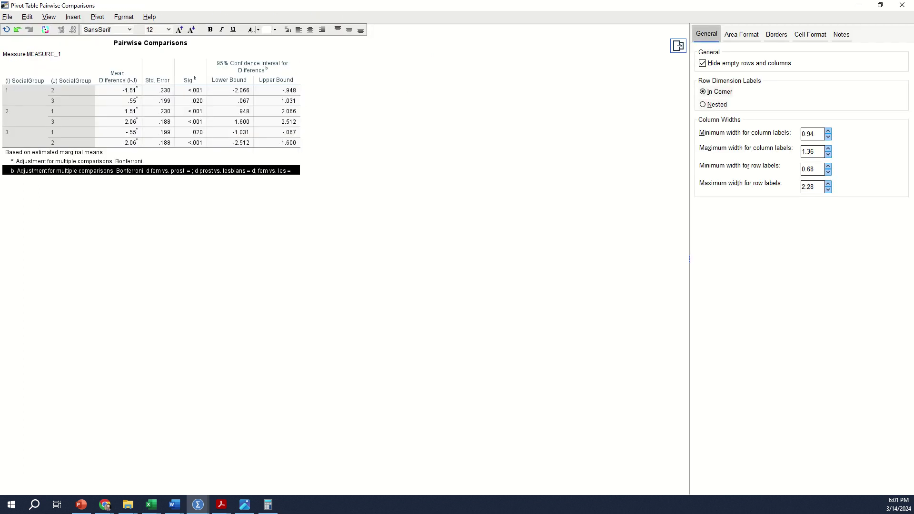
pyautogui.hotkey('alt', 'Tab')
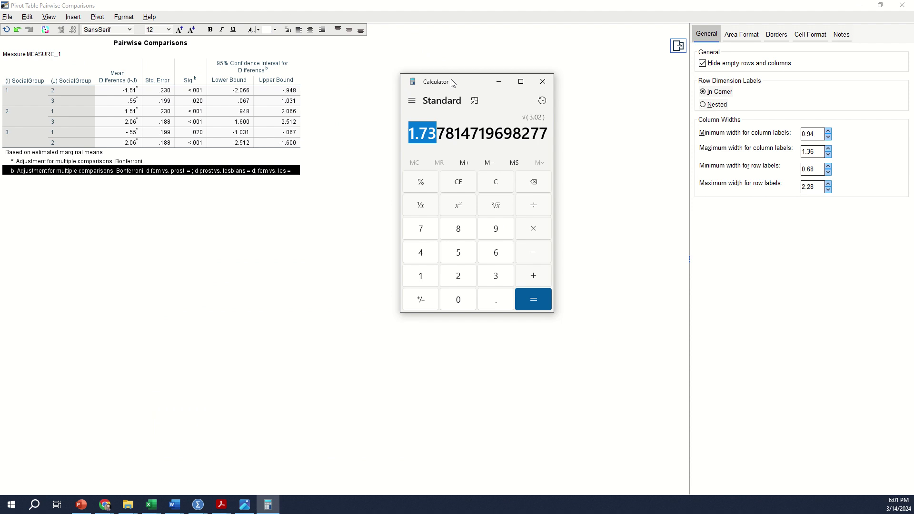
pyautogui.press('Escape')
pyautogui.write('1.15')
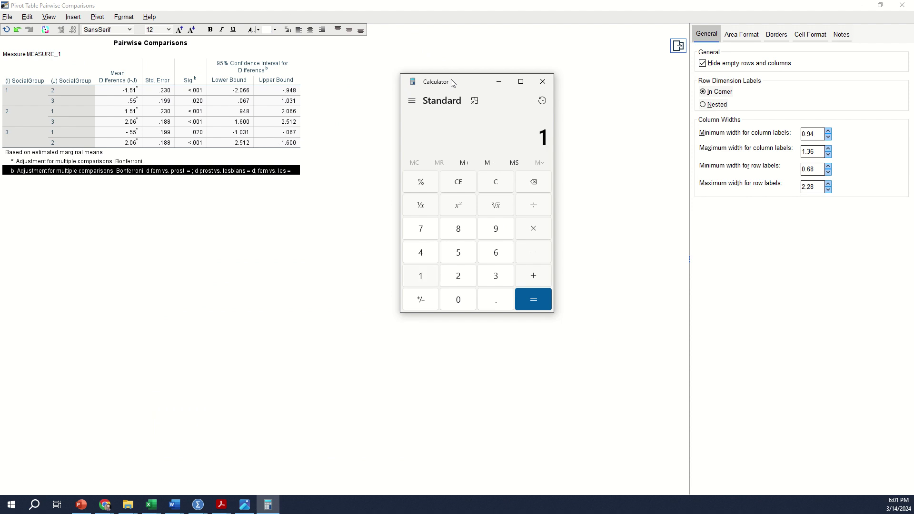
pyautogui.press('BackSpace')
pyautogui.press('BackSpace')
pyautogui.write('51')
pyautogui.press('/')
pyautogui.write('1.73')
pyautogui.press('Return')
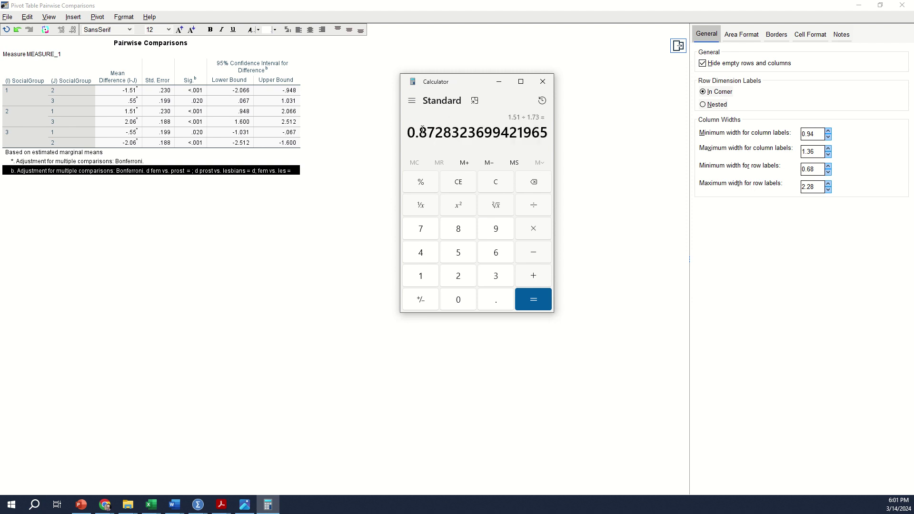
# Open footnote b for editing and add the group numbers so its first comparison reads "d fem (1) vs. prost (2)"
pyautogui.moveTo(420, 132); pyautogui.dragTo(430, 132)
pyautogui.click(199, 170)
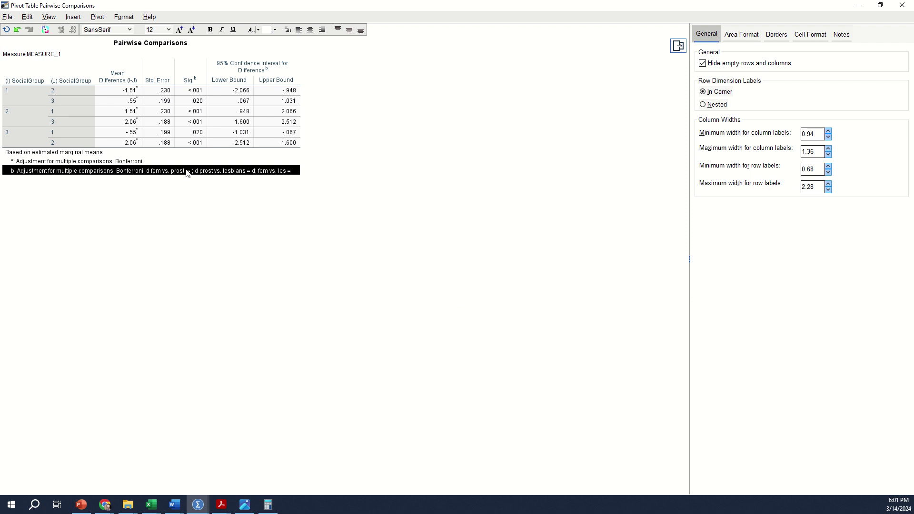
pyautogui.doubleClick(163, 172)
pyautogui.write('.')
pyautogui.write(' (1)')
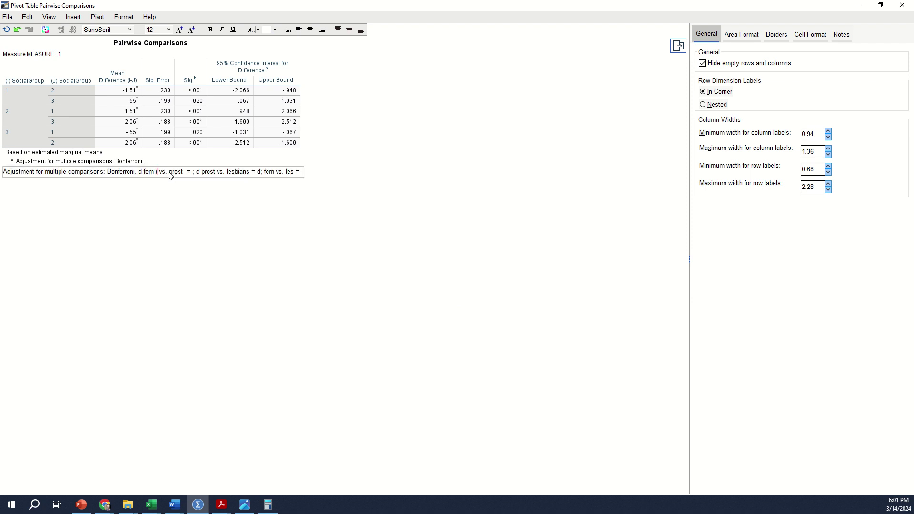
pyautogui.press('Right')
pyautogui.press('Right')
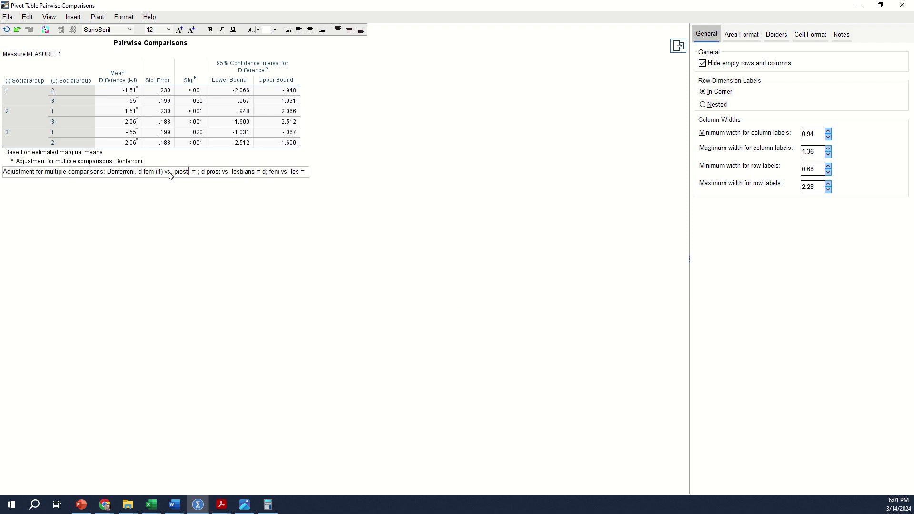
pyautogui.write('(2)')
# Enter 0.87 as the d value for fem (1) vs. prost (2) in footnote b
pyautogui.press('Right')
pyautogui.press('Right')
pyautogui.press('Right')
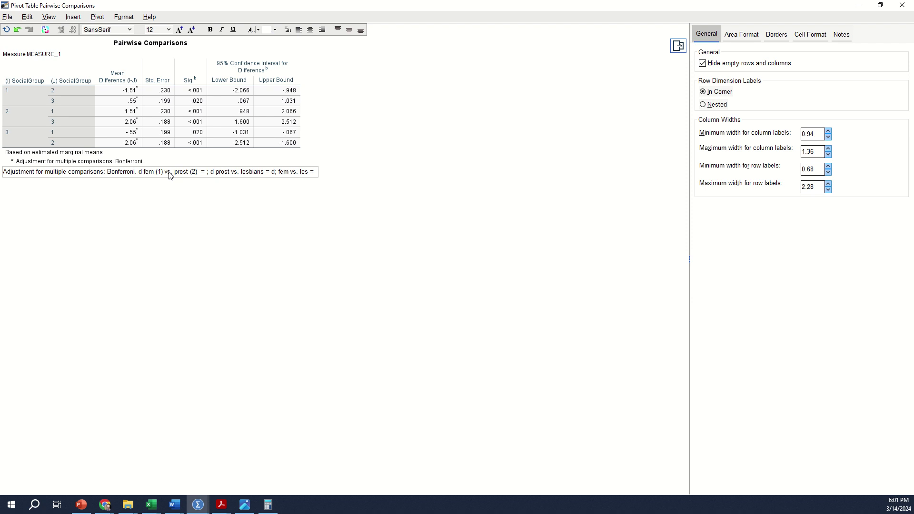
pyautogui.write('0.87')
# Replace "prost" with "fem" in the footnote's second comparison, the one against lesbians
pyautogui.press('Right')
pyautogui.press('Right')
pyautogui.press('Right')
pyautogui.press('Right')
pyautogui.press('Right')
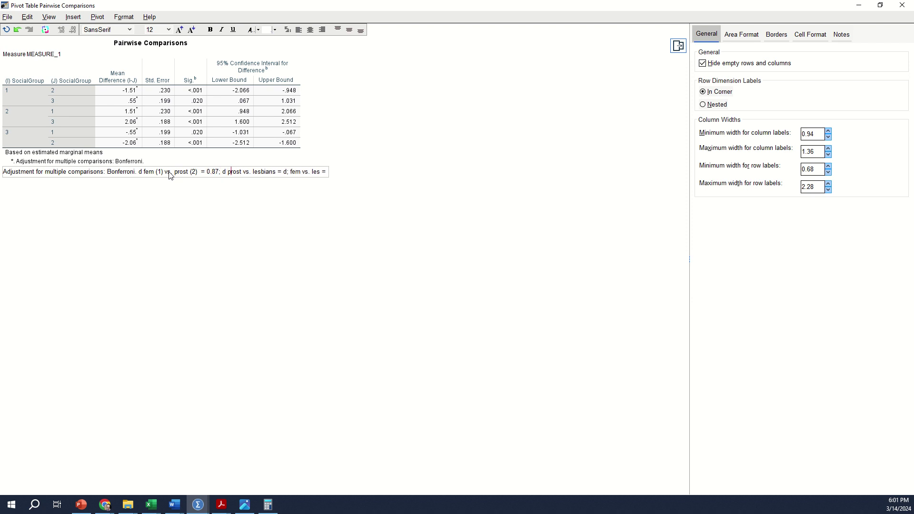
pyautogui.press('Right')
pyautogui.press('Right')
pyautogui.press('Right')
pyautogui.press('BackSpace')
pyautogui.press('BackSpace')
pyautogui.press('BackSpace')
pyautogui.press('BackSpace')
pyautogui.press('BackSpace')
pyautogui.write('fem')
# Add group numbers to the second comparison so it reads "d fem (1) vs. lesbians (3)"
pyautogui.press('Left')
pyautogui.press('Left')
pyautogui.press('Left')
pyautogui.press('Left')
pyautogui.write('(1)')
pyautogui.press('Right')
pyautogui.press('Right')
pyautogui.press('Right')
pyautogui.press('Right')
pyautogui.press('Right')
pyautogui.press('Right')
pyautogui.press('Right')
pyautogui.press('Right')
pyautogui.write('(3)')
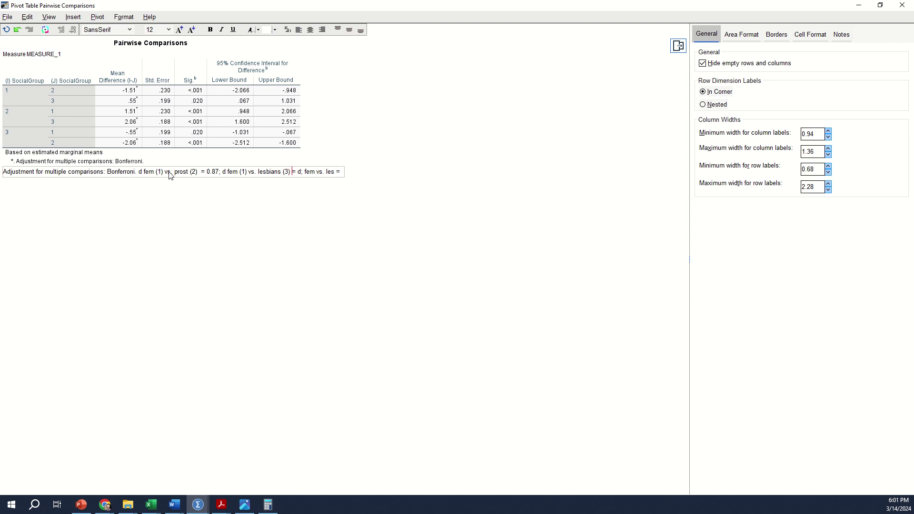
# Change the footnote's last comparison to read "prost (2) vs. les (3) ="
pyautogui.press('Delete')
pyautogui.press('Delete')
pyautogui.press('Delete')
pyautogui.write('rp')
pyautogui.press('BackSpace')
pyautogui.press('BackSpace')
pyautogui.write('prost (')
pyautogui.write('(')
pyautogui.write('2)')
pyautogui.press('Right')
pyautogui.write('(3)')
pyautogui.hotkey('alt', 'Tab')
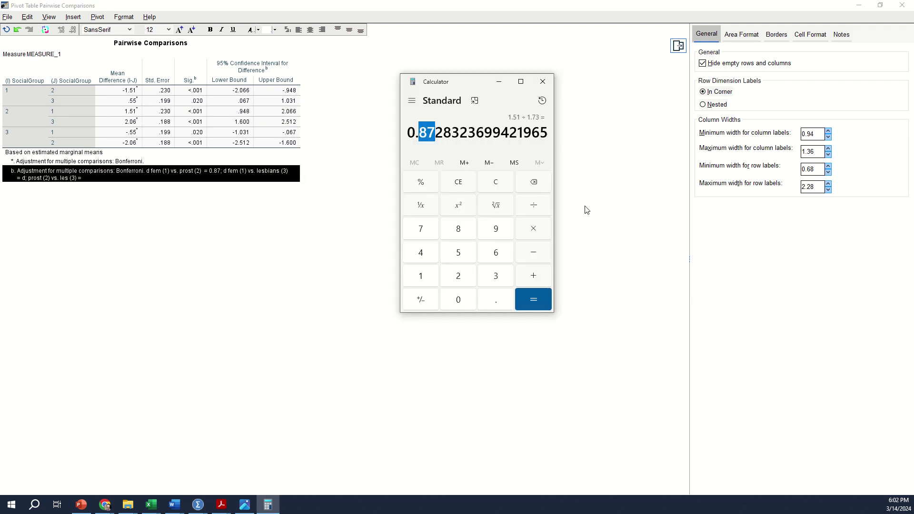
pyautogui.write('0.55')
pyautogui.write('/1.73')
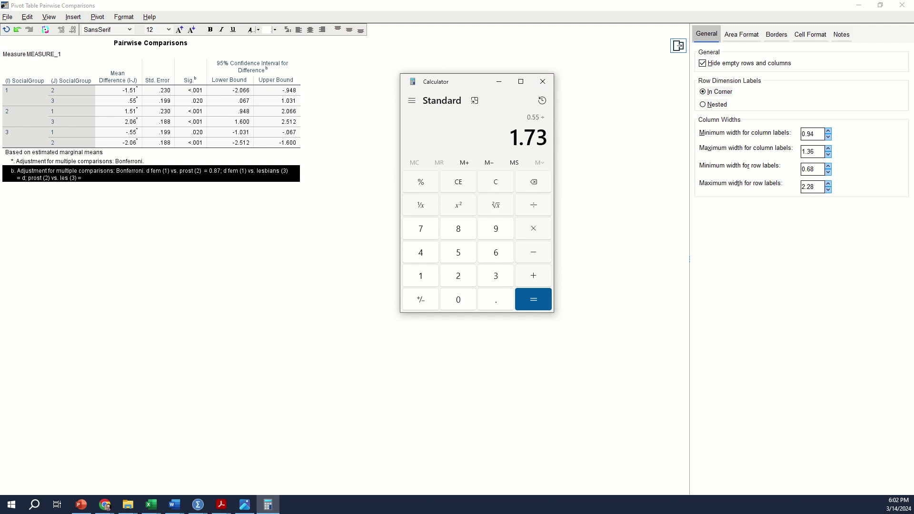
pyautogui.press('Escape')
# Calculate the square root of 3.02 in Calculator and highlight the leading digits to check their rounding
pyautogui.write('3.02@')
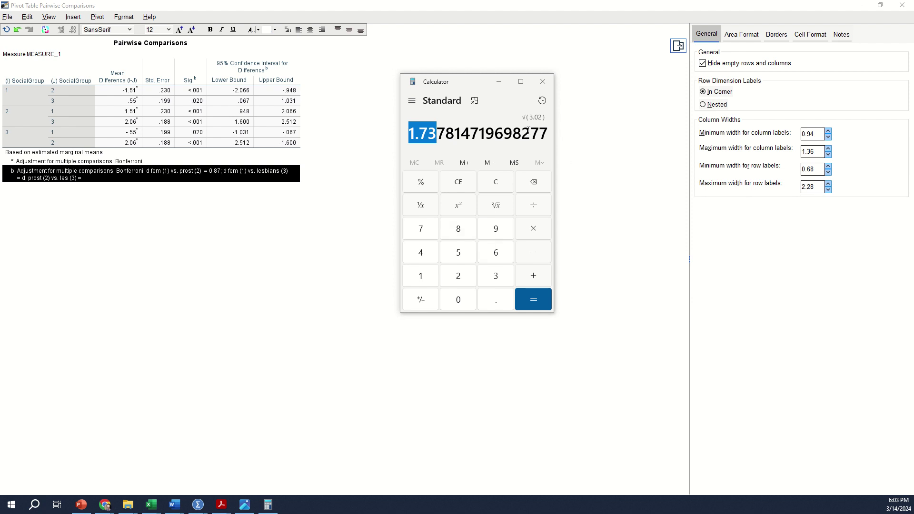
pyautogui.click(440, 137)
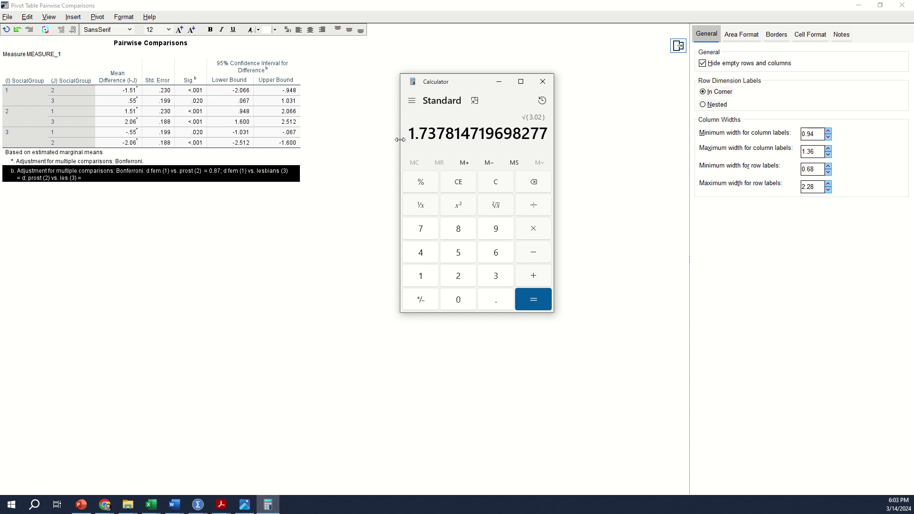
pyautogui.moveTo(410, 133); pyautogui.dragTo(445, 136)
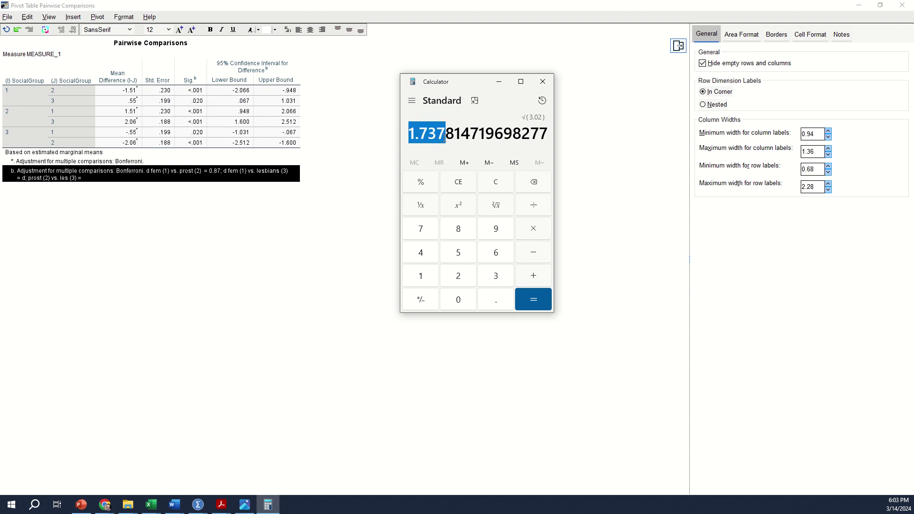
pyautogui.click(395, 127)
pyautogui.hotkey('alt', 'Tab')
# Check the Greenhouse-Geisser error mean square in Tests of Within-Subjects Effects and recalculate the square root of 3.02 in Calculator
pyautogui.press('Escape')
pyautogui.write('3.02')
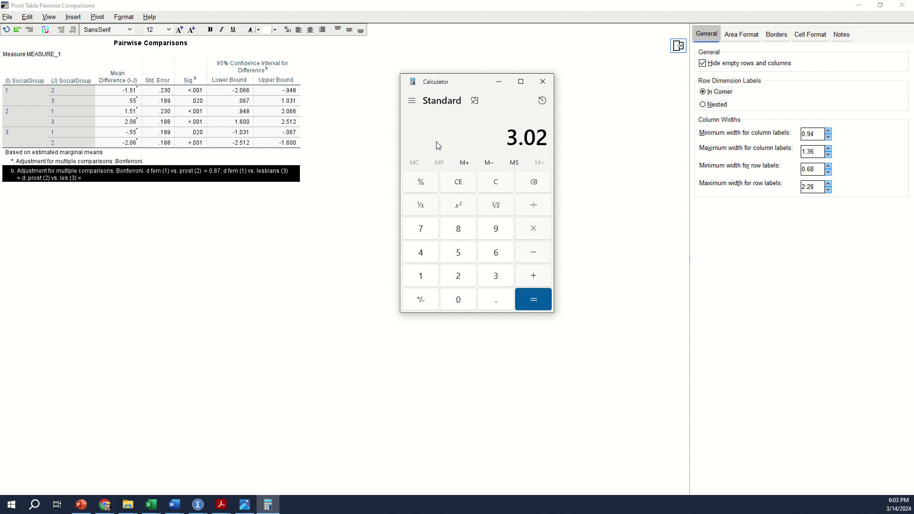
pyautogui.hotkey('alt', 'Tab')
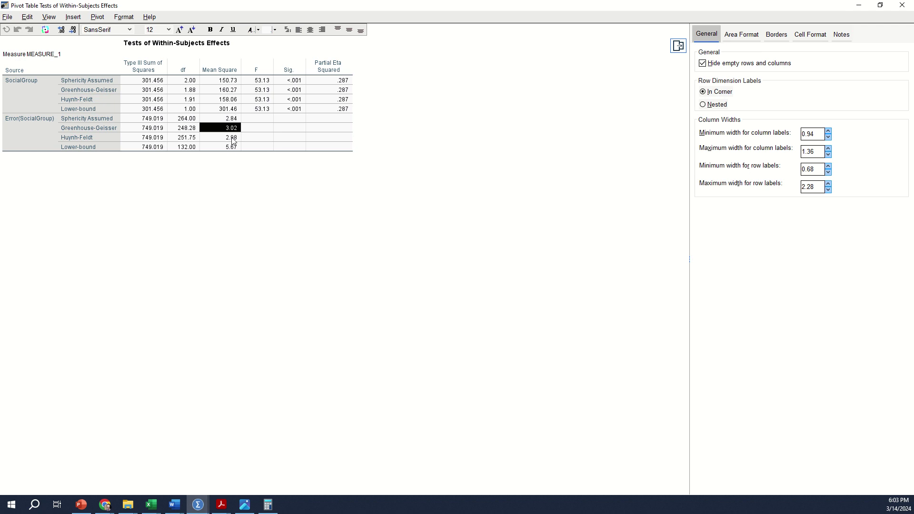
pyautogui.hotkey('alt', 'Tab')
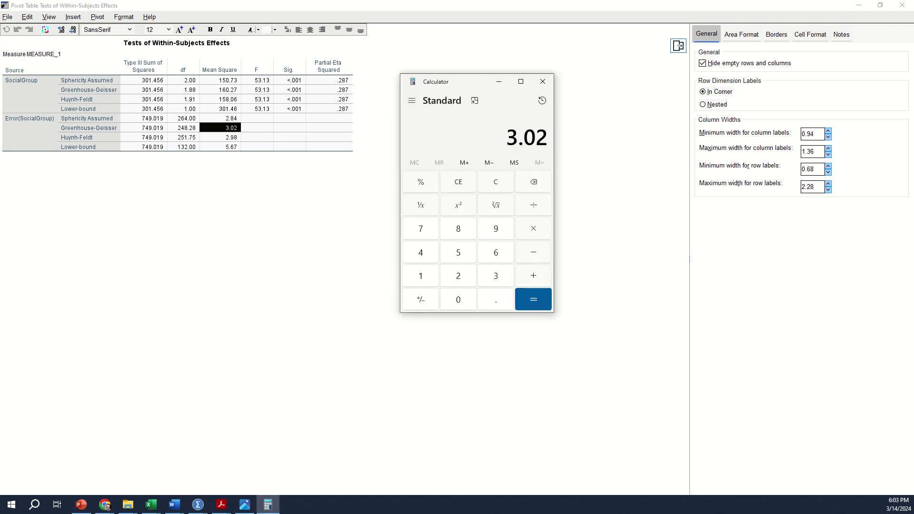
pyautogui.click(495, 205)
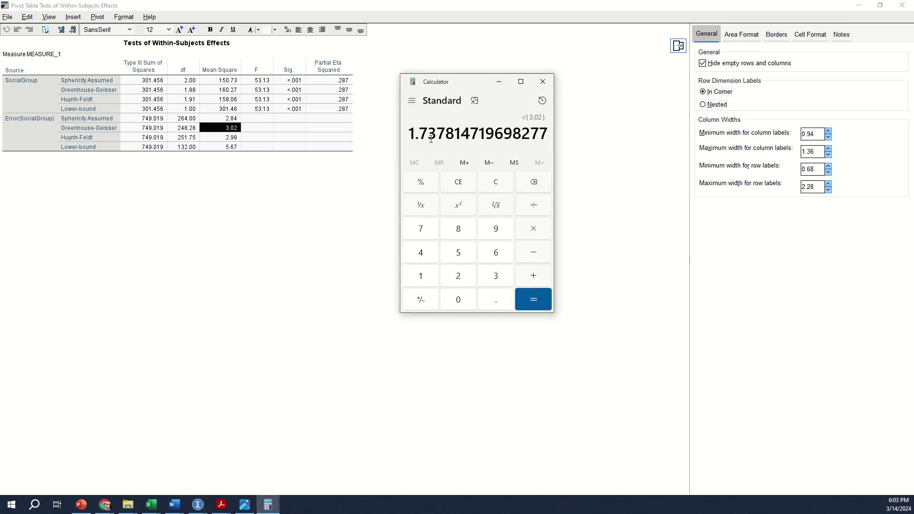
pyautogui.moveTo(437, 136); pyautogui.dragTo(407, 135)
# Put Calculator and the Tests of Within-Subjects Effects table away and return to the Pairwise Comparisons table editor
pyautogui.click(503, 79)
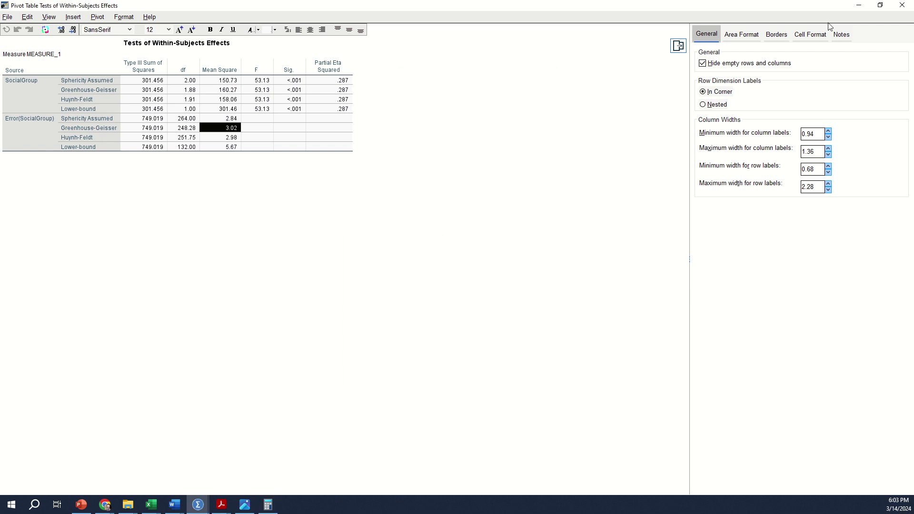
pyautogui.click(864, 5)
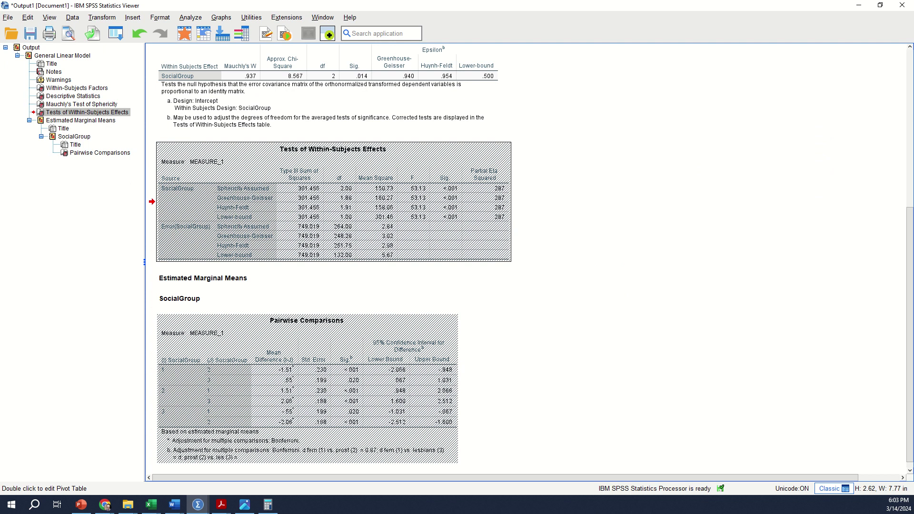
pyautogui.hotkey('alt', 'Tab')
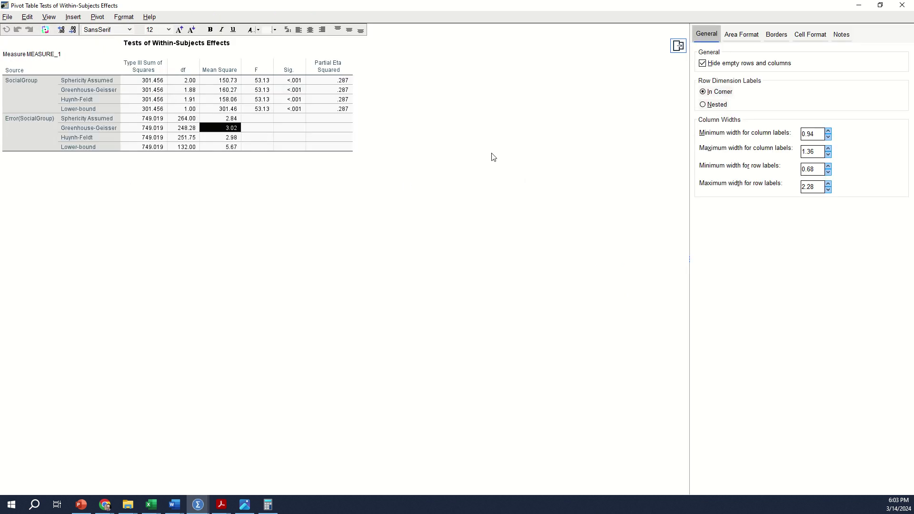
pyautogui.hotkey('alt', 'Tab')
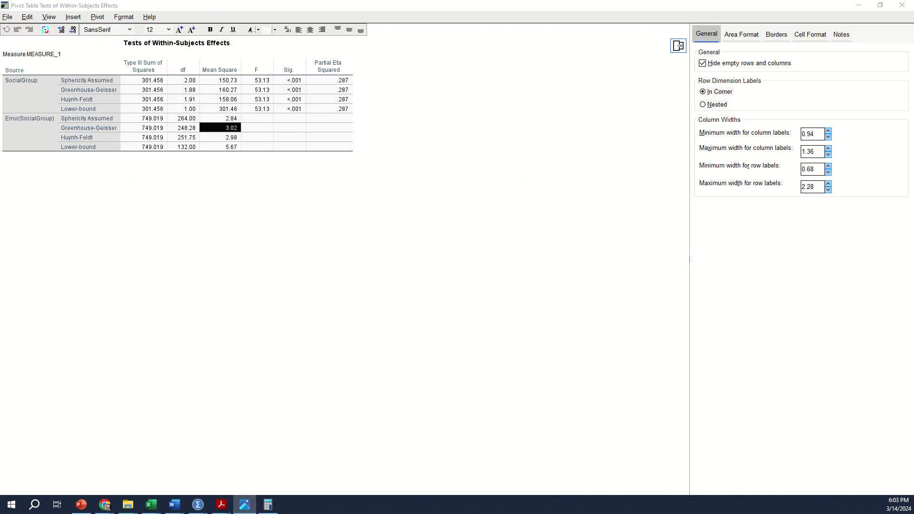
pyautogui.hotkey('alt', 'Tab')
pyautogui.hotkey('alt', 'Tab')
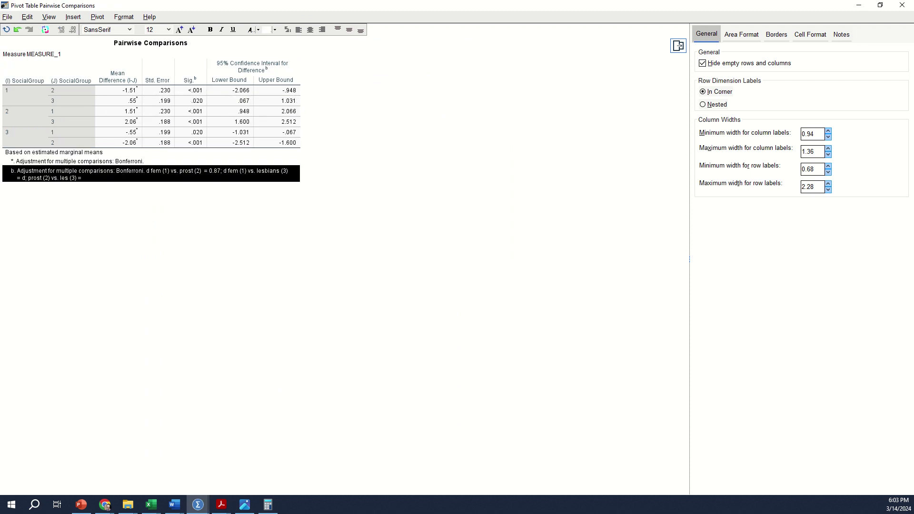
# Recalculate Cohen's d for feminists versus prostitutes in Calculator by dividing 1.51 by 1.74
pyautogui.hotkey('alt', 'Tab')
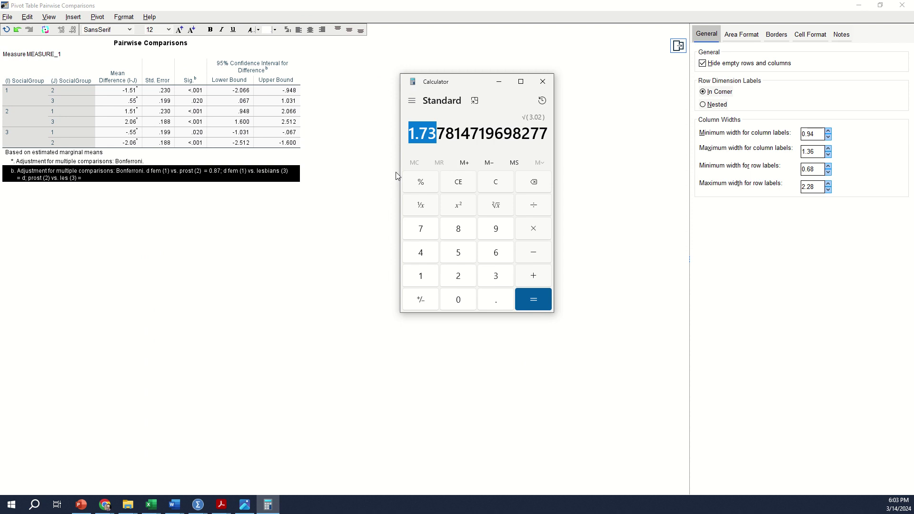
pyautogui.press('Escape')
pyautogui.write('1.51/1.7')
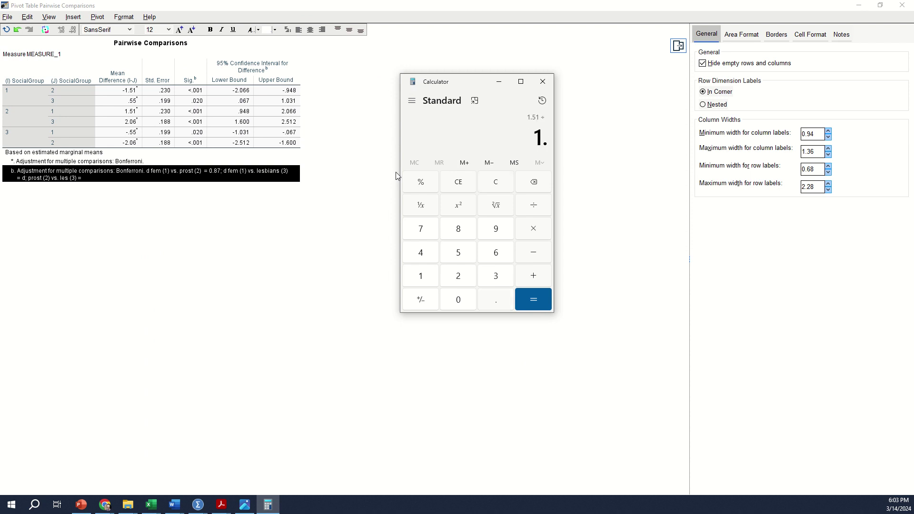
pyautogui.write('4')
pyautogui.press('Return')
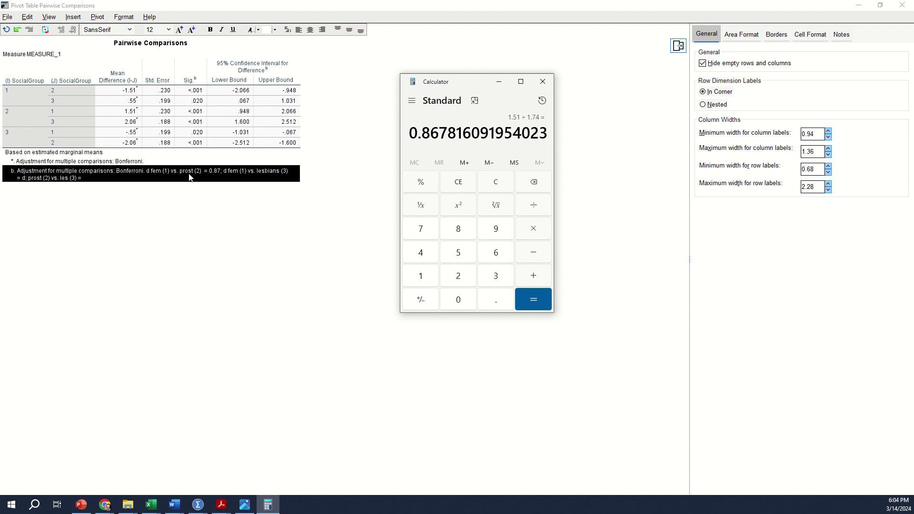
# Calculate Cohen's d for feminists versus lesbians by dividing the .55 mean difference by 1.74 in Calculator
pyautogui.click(130, 101)
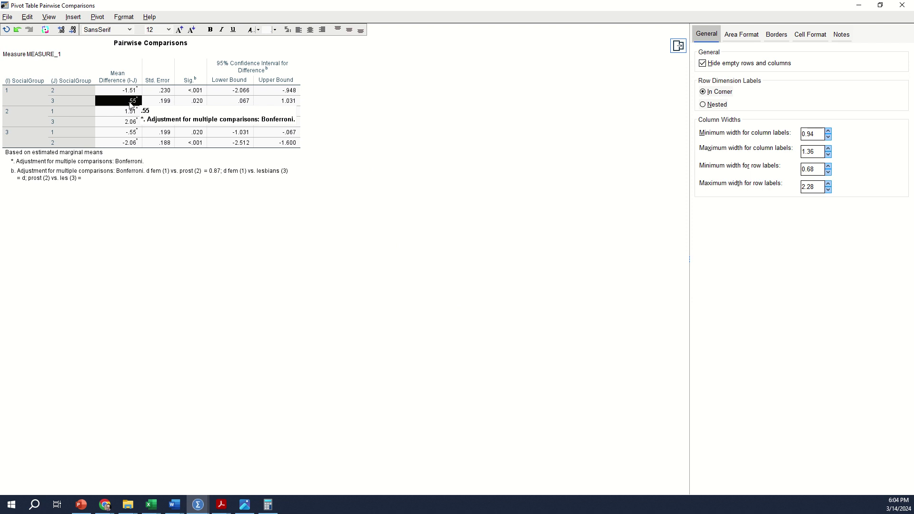
pyautogui.hotkey('alt', 'Tab')
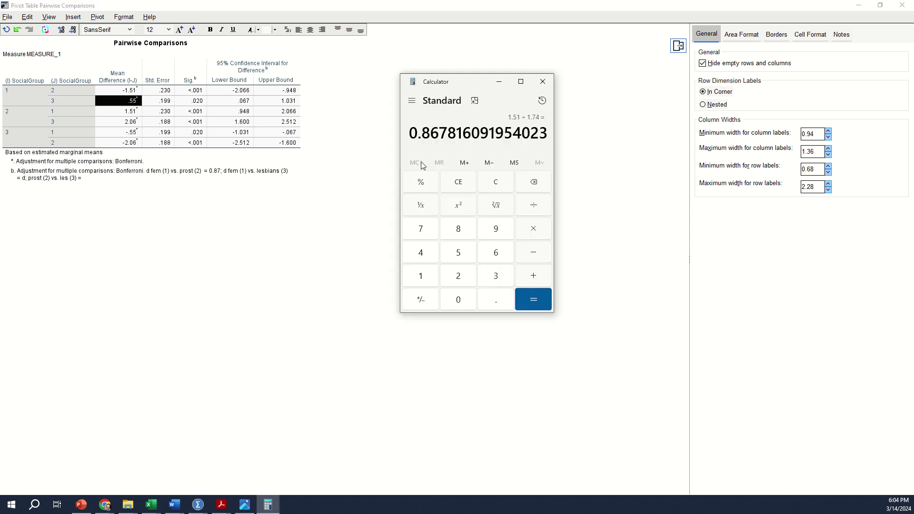
pyautogui.press('Escape')
pyautogui.write('.55')
pyautogui.press('/')
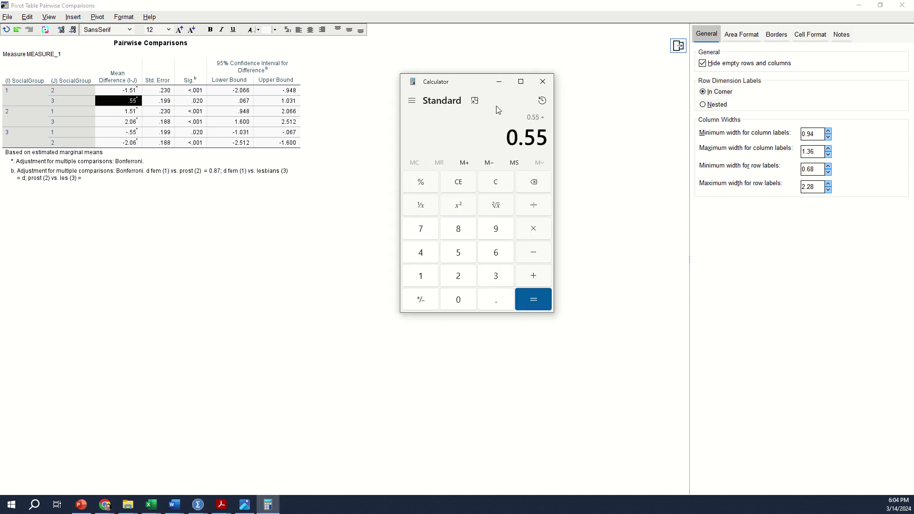
pyautogui.write('1.74')
pyautogui.press('Return')
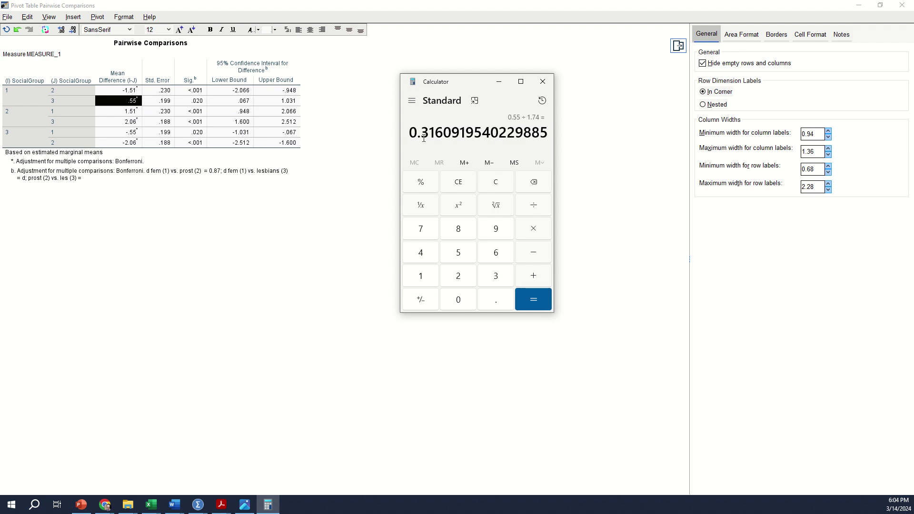
pyautogui.moveTo(429, 137); pyautogui.dragTo(389, 136)
pyautogui.click(436, 135)
# In footnote b, enter 0.32 as d for fem (1) vs. lesbians (3) and put "d" before "prost (2) vs. les (3)"
pyautogui.click(209, 164)
pyautogui.click(210, 170)
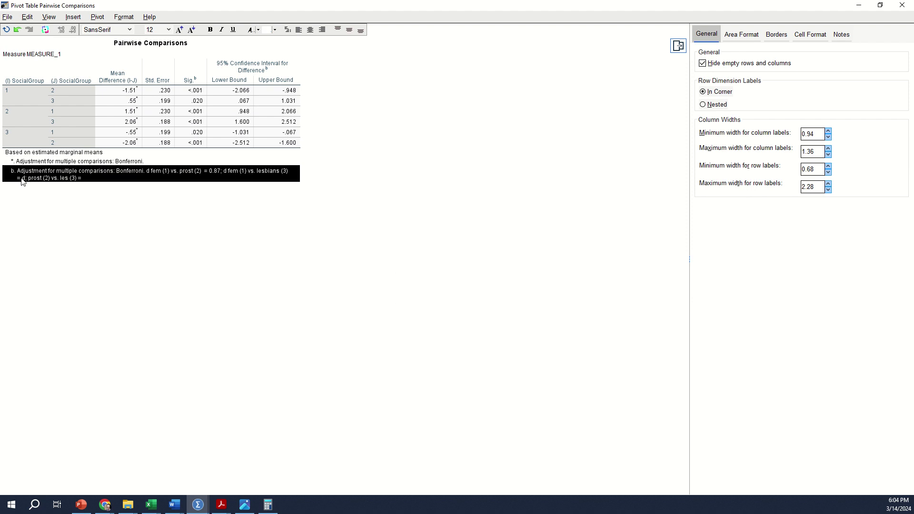
pyautogui.doubleClick(132, 175)
pyautogui.press('End')
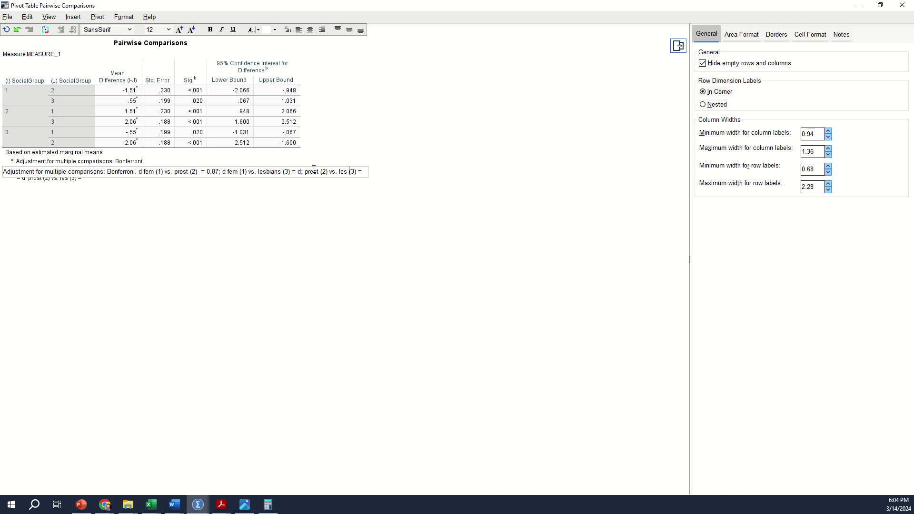
pyautogui.press('Left')
pyautogui.press('BackSpace')
pyautogui.press('Left')
pyautogui.press('Left')
pyautogui.write('p')
pyautogui.press('BackSpace')
pyautogui.write(';')
pyautogui.write(' 0,32')
pyautogui.press('BackSpace')
pyautogui.press('BackSpace')
pyautogui.press('BackSpace')
pyautogui.write('.32')
pyautogui.press('Delete')
# Calculate Cohen's d for prostitutes versus lesbians by dividing 2.06 by 1.74 in Calculator, and select footnote b
pyautogui.click(121, 124)
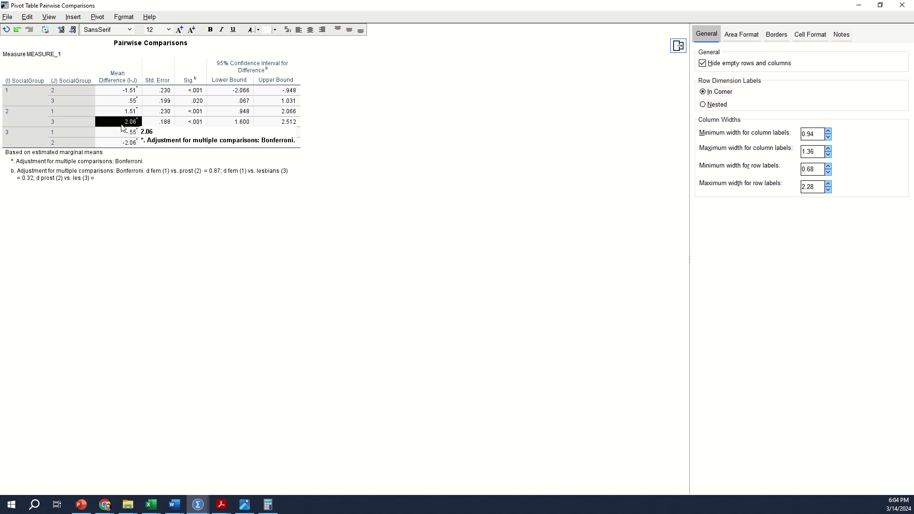
pyautogui.hotkey('alt', 'Tab')
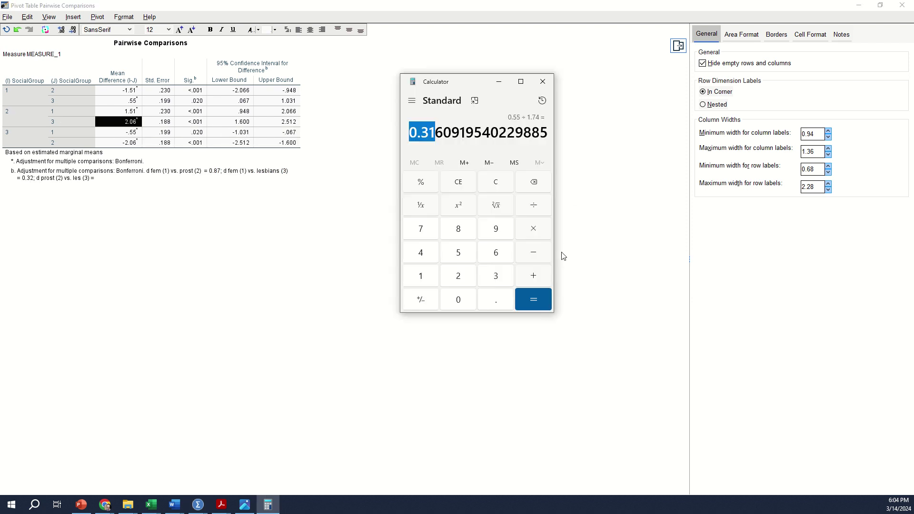
pyautogui.press('Escape')
pyautogui.write('2.06')
pyautogui.press('/')
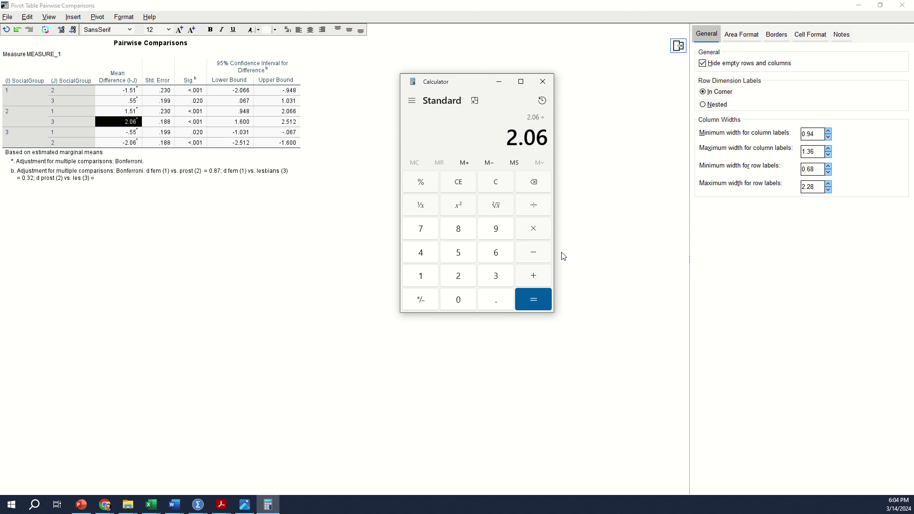
pyautogui.write('1.73')
pyautogui.press('BackSpace')
pyautogui.write('4')
pyautogui.press('Return')
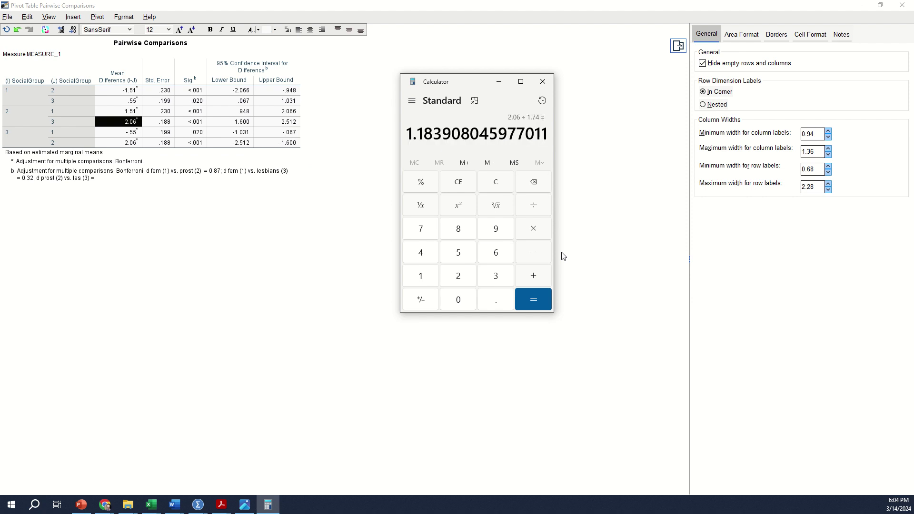
pyautogui.moveTo(433, 135); pyautogui.dragTo(381, 136)
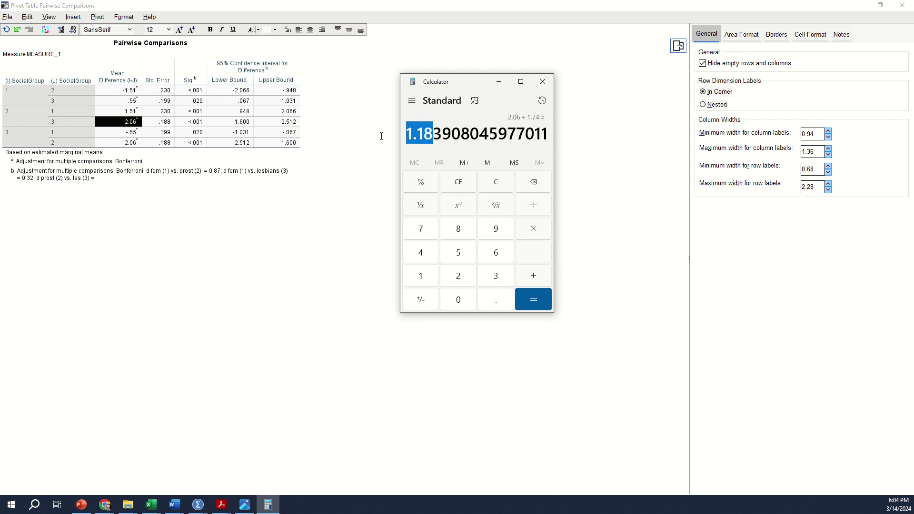
pyautogui.click(122, 180)
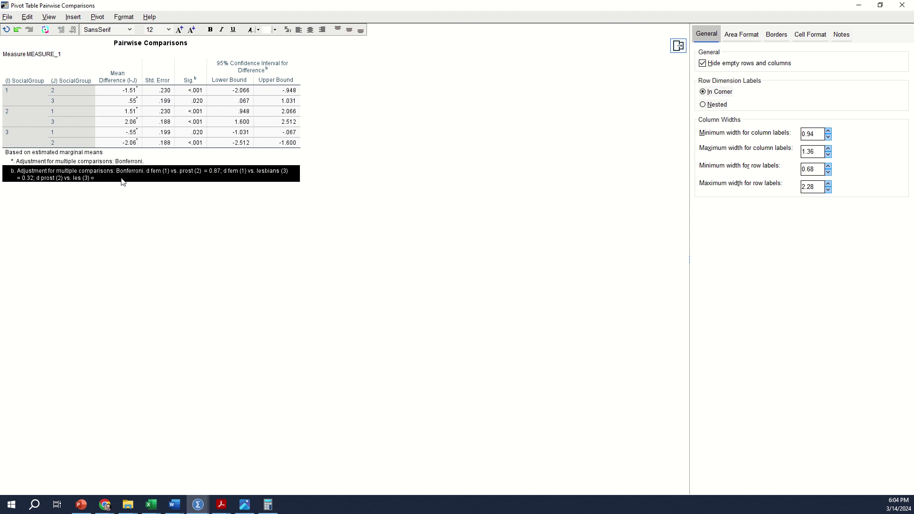
# In footnote b of the Pairwise Comparisons table, enter 1.18 as d for prost (2) vs. les (3)
pyautogui.doubleClick(125, 180)
pyautogui.click(379, 176)
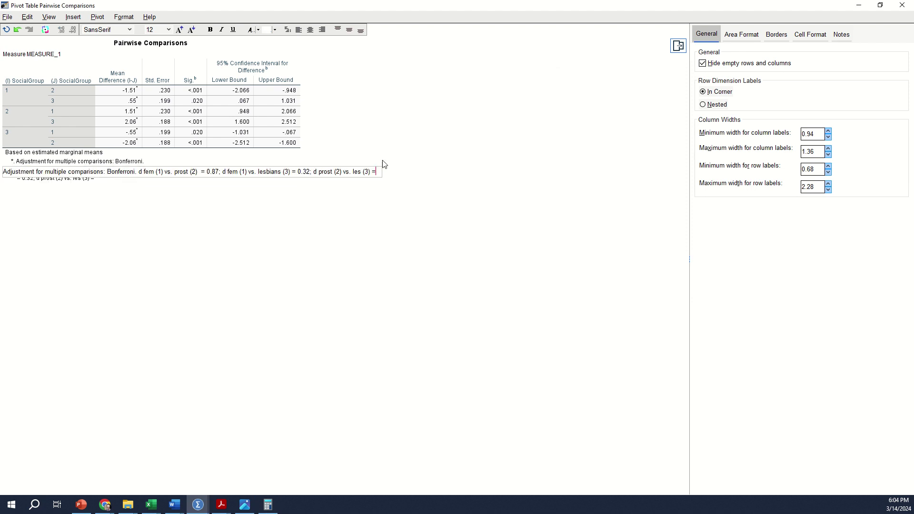
pyautogui.write('1.18.')
pyautogui.press('Return')
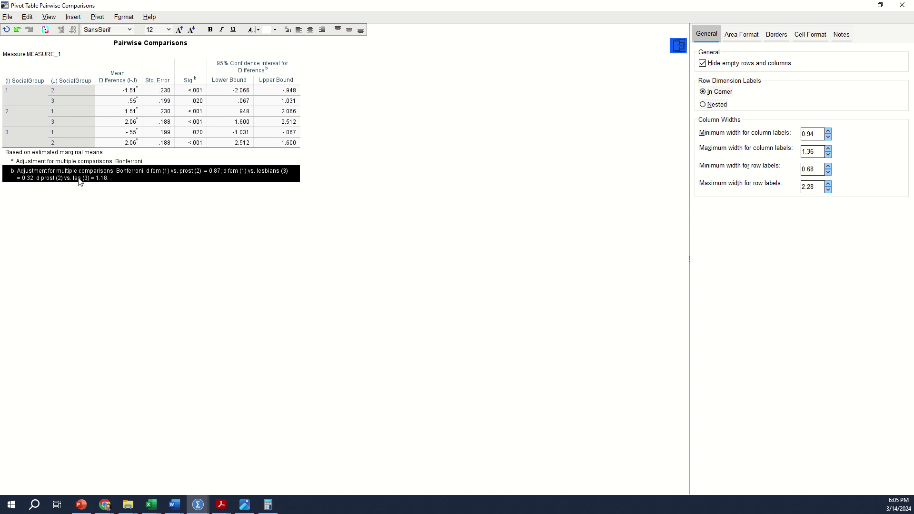
# Reopen footnote b and review the fem (1) vs. lesbians (3) comparison and its d value by highlighting them
pyautogui.doubleClick(295, 178)
pyautogui.click(251, 166)
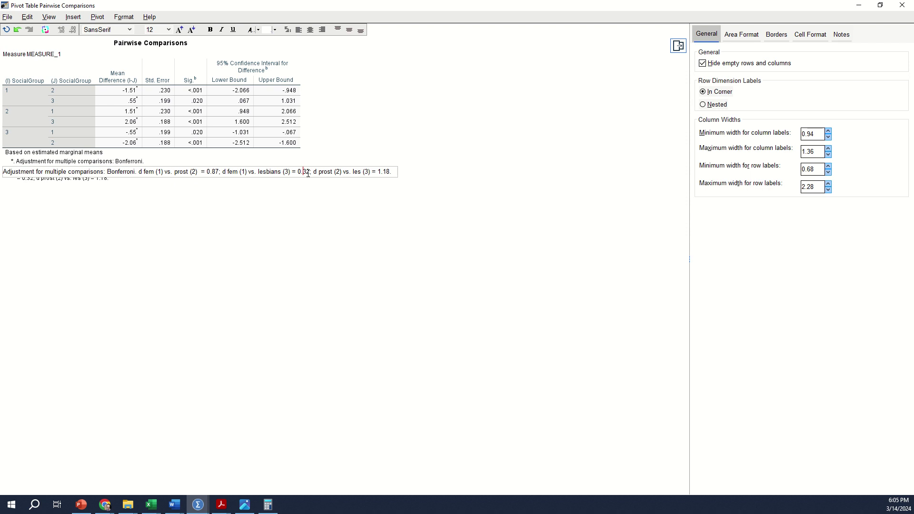
pyautogui.click(227, 172)
pyautogui.moveTo(227, 174); pyautogui.dragTo(282, 175)
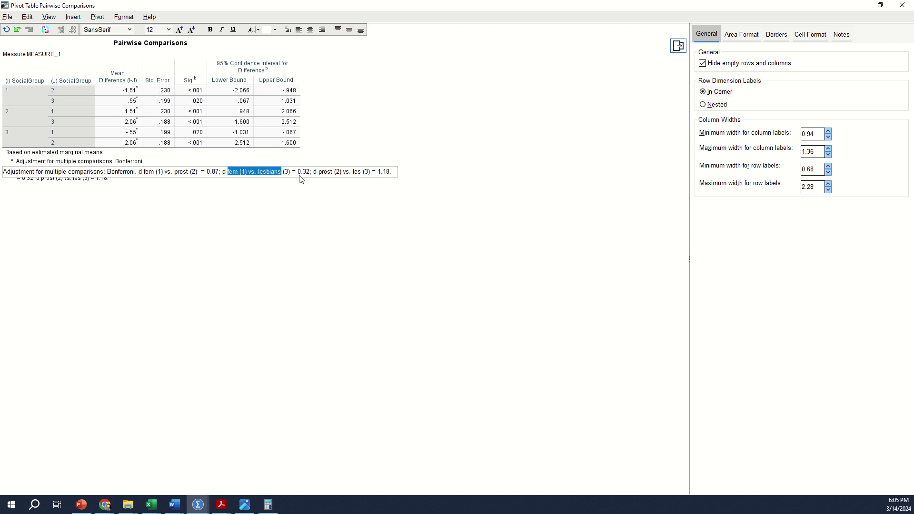
pyautogui.moveTo(298, 174); pyautogui.dragTo(310, 174)
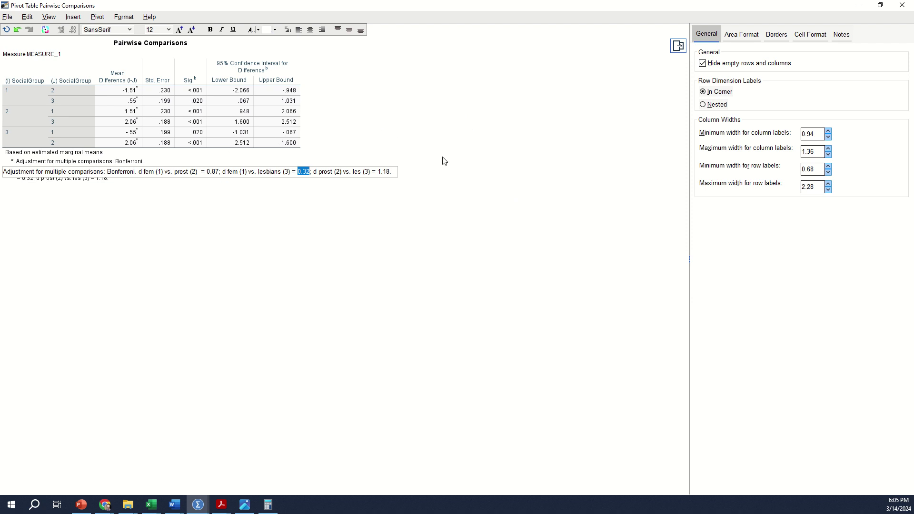
# Put away the pivot table windows, return to the beginning of the General Linear Model output, and close Calculator
pyautogui.click(859, 6)
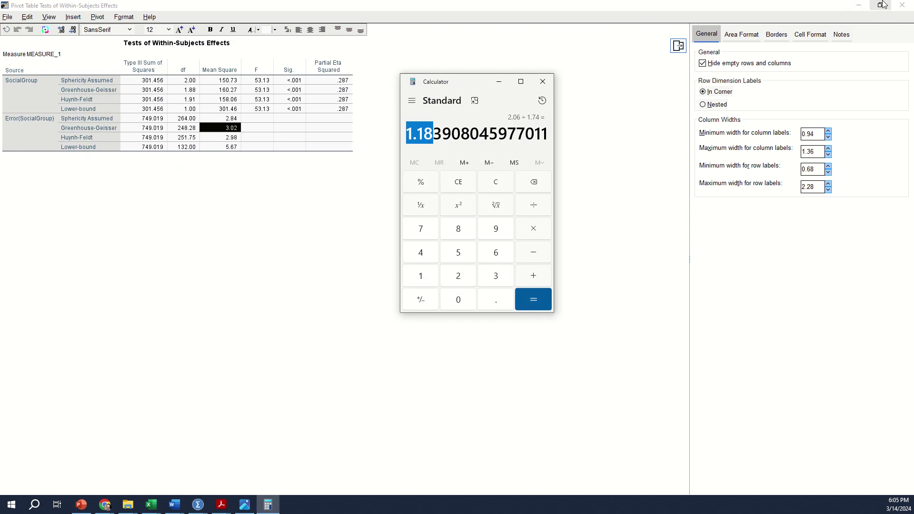
pyautogui.scroll(5, 208, 212)
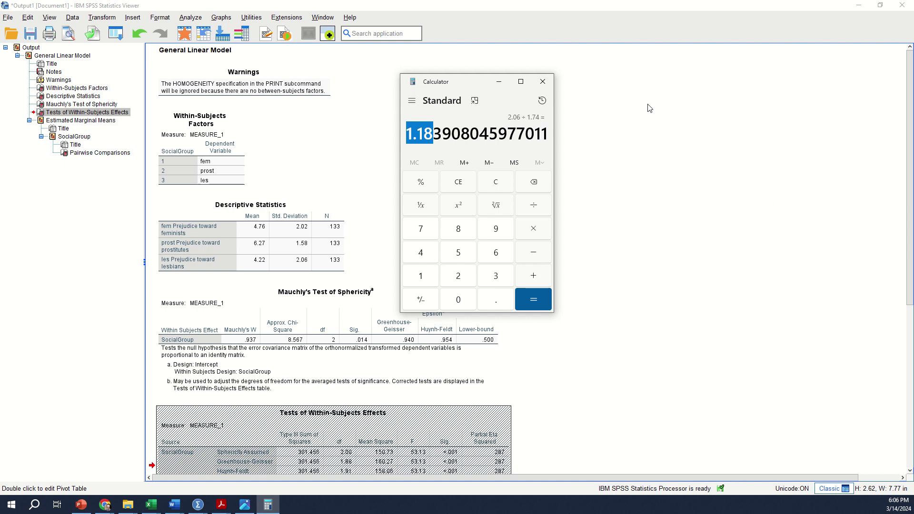
pyautogui.click(543, 82)
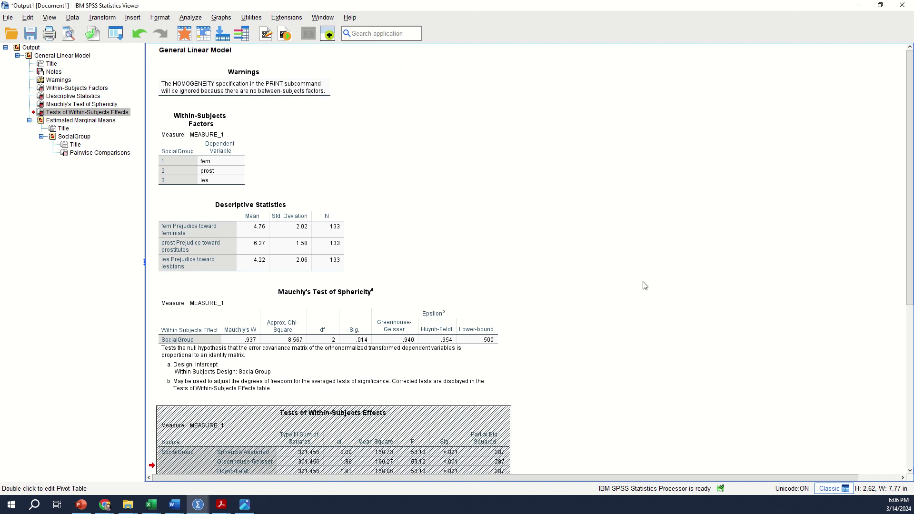